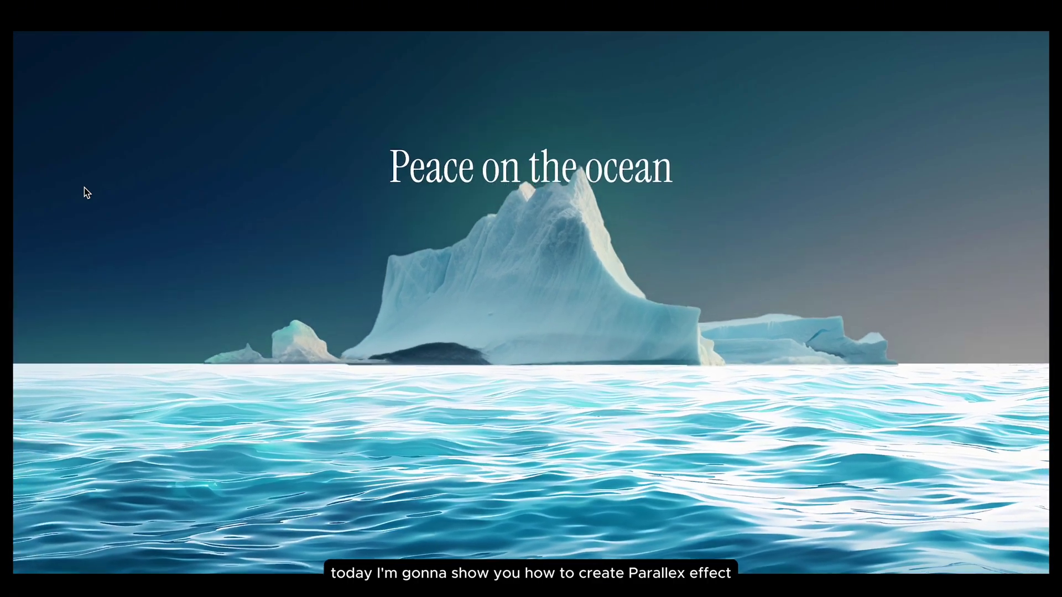
Search Vecteezy's sea water PNGs and open the Transparent Cutout of Deep Blue Water image.
scroll(84, 188, "down", 10)
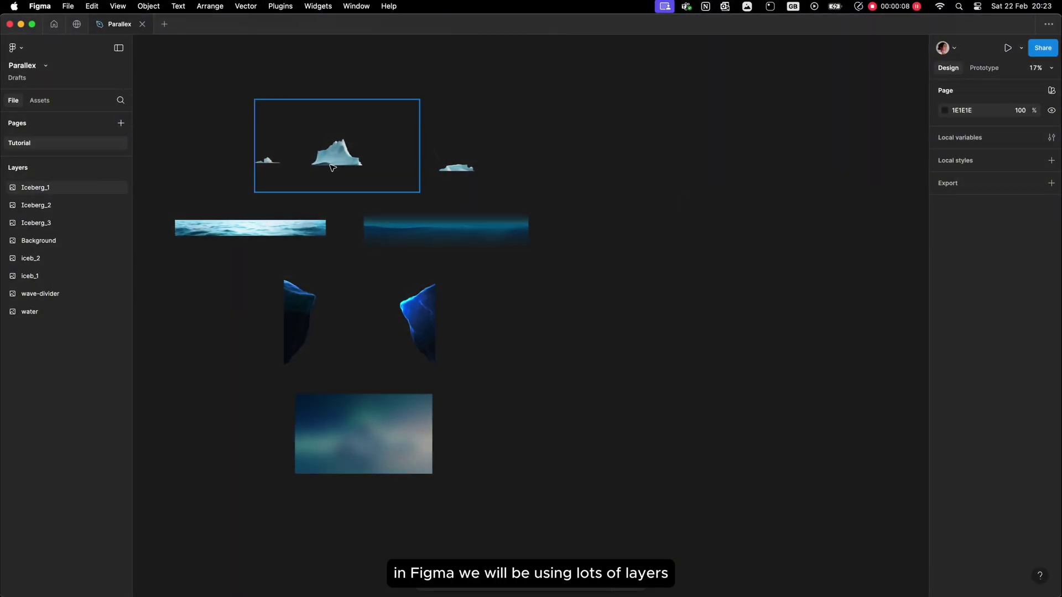
scroll(276, 140, "up", 6)
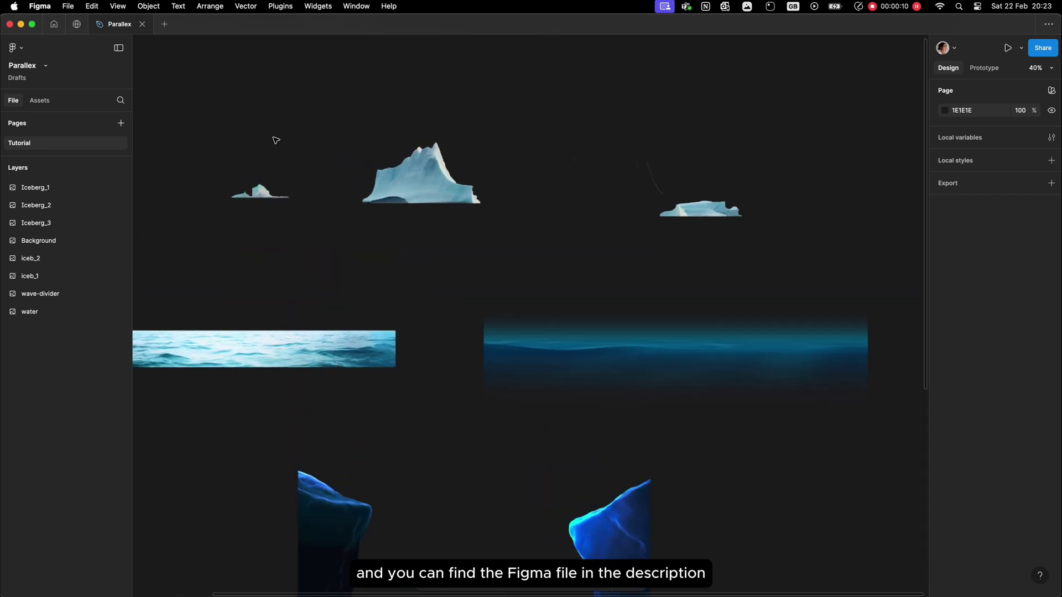
scroll(549, 269, "down", 5)
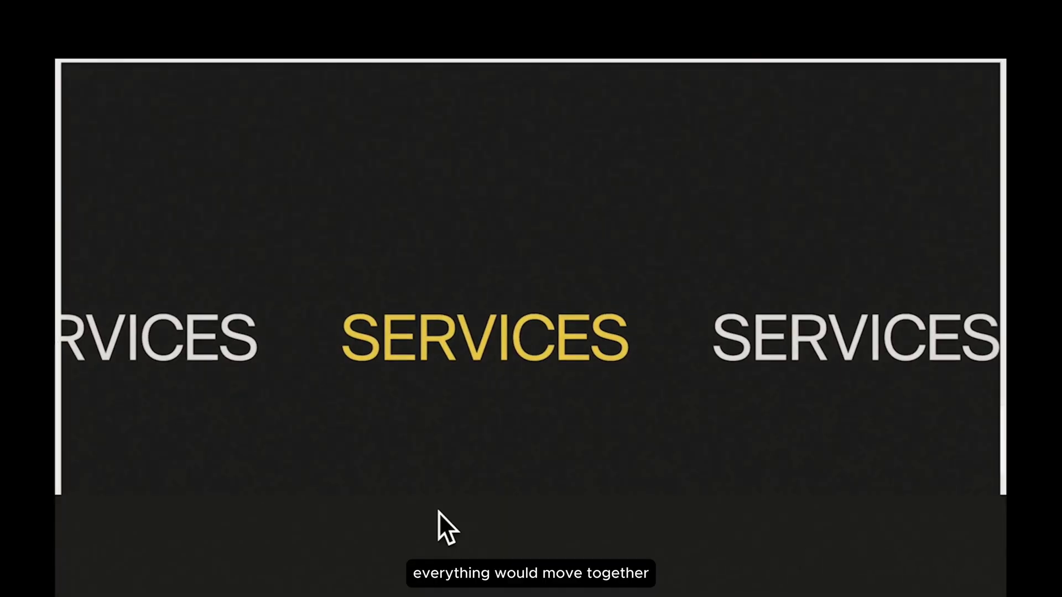
scroll(439, 512, "down", 5)
scroll(439, 512, "down", 10)
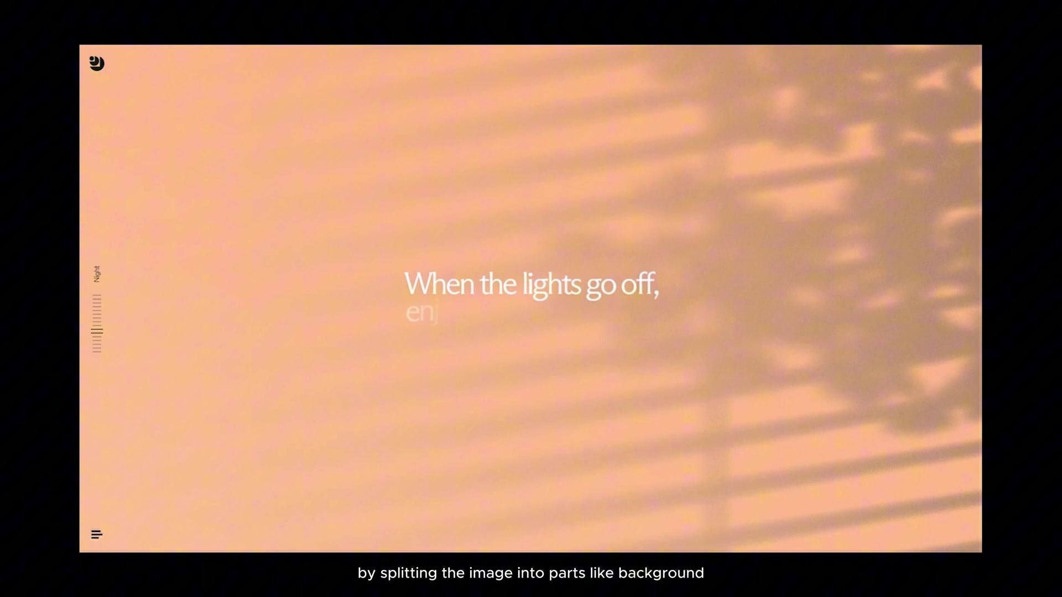
scroll(531, 299, "down", 5)
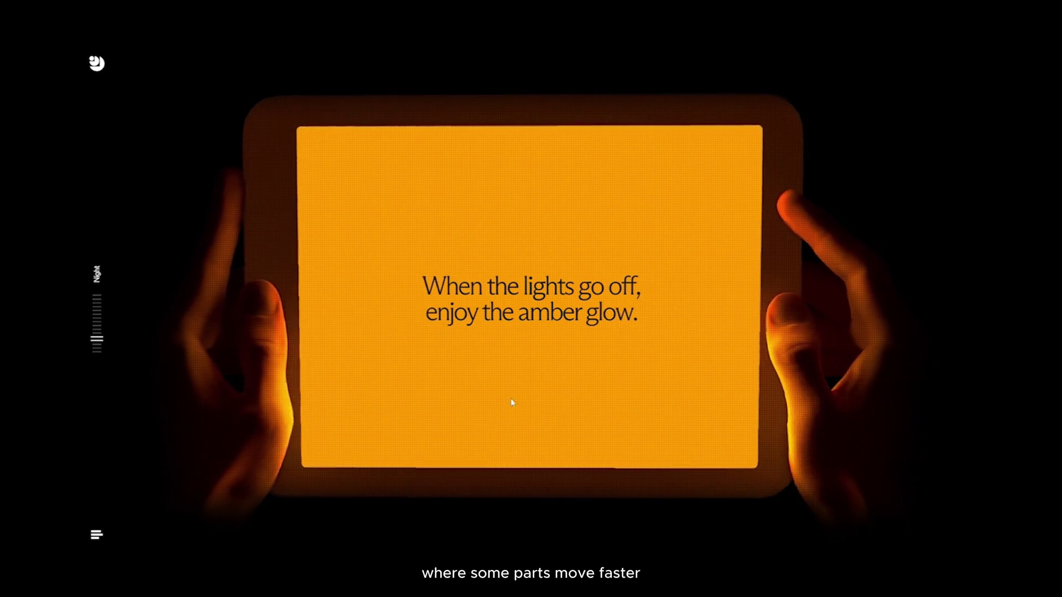
scroll(534, 297, "down", 5)
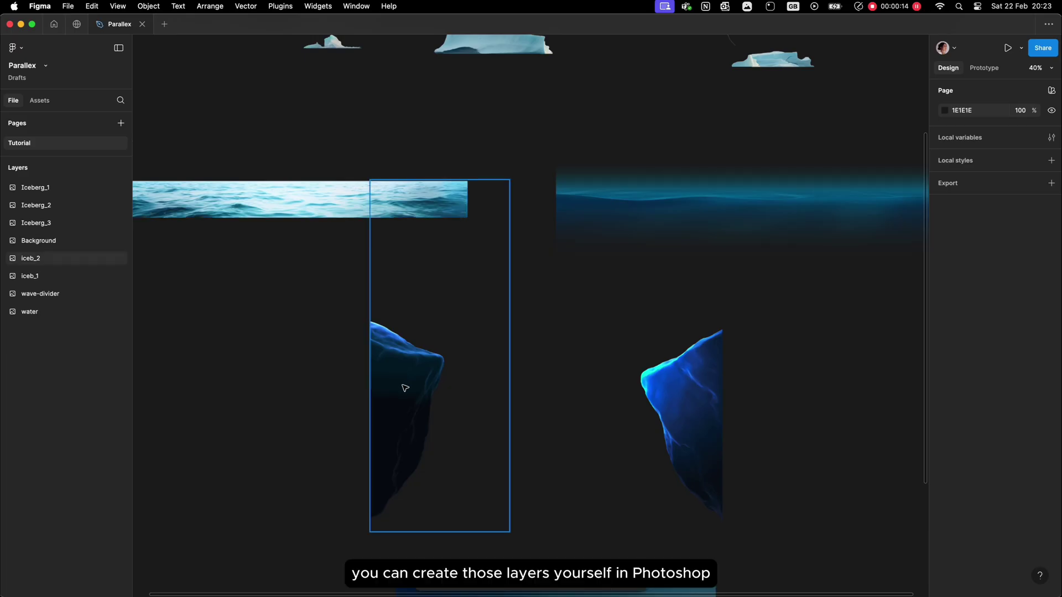
scroll(470, 379, "down", 3)
scroll(470, 379, "right", 2)
scroll(646, 331, "down", 5)
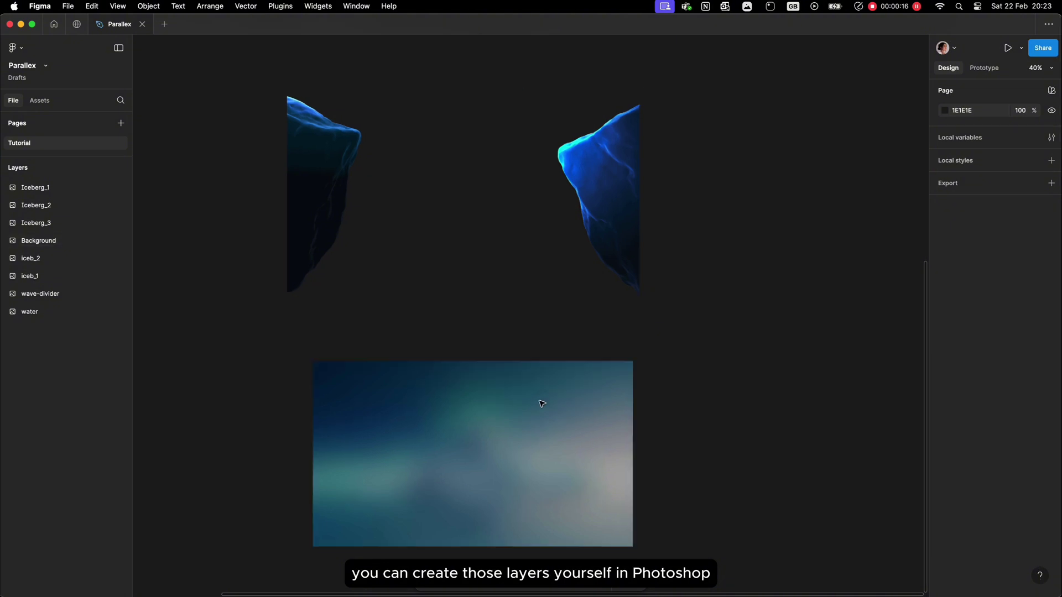
scroll(540, 401, "right", 3)
scroll(542, 403, "up", 2)
scroll(542, 403, "down", 5)
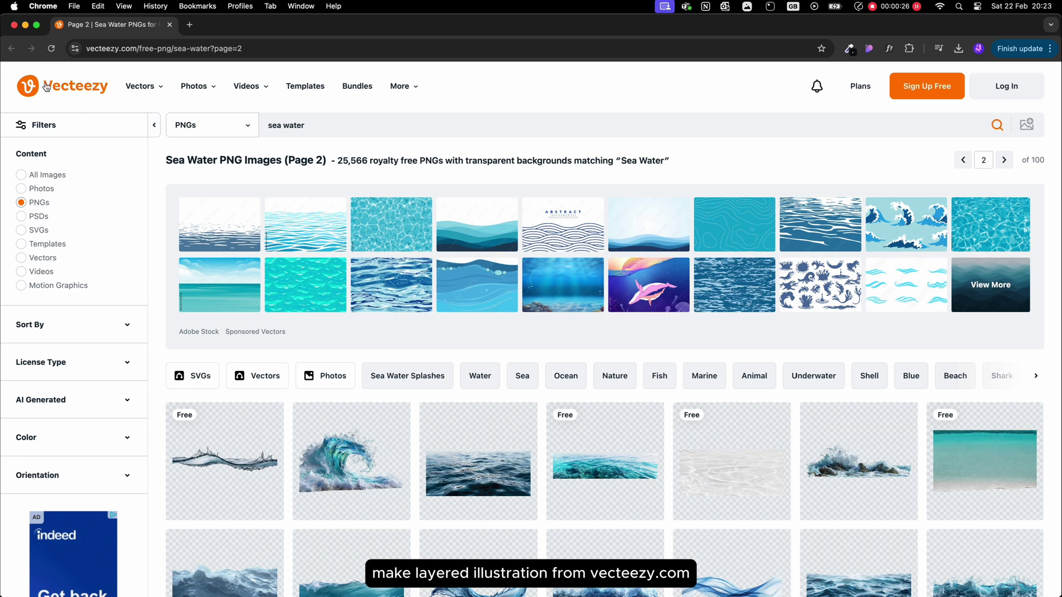
left_click(309, 128)
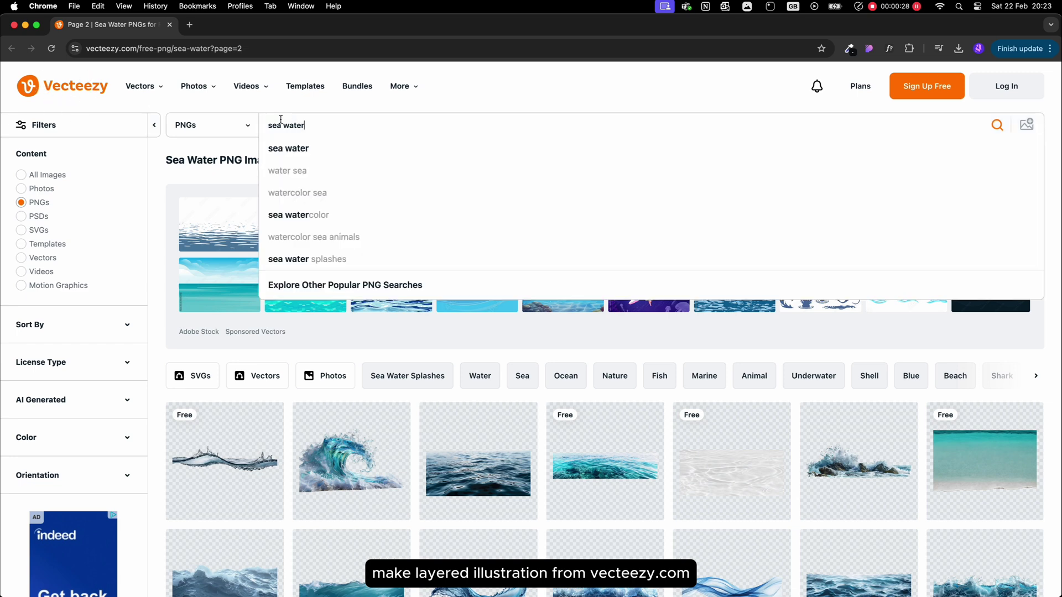
left_click(385, 353)
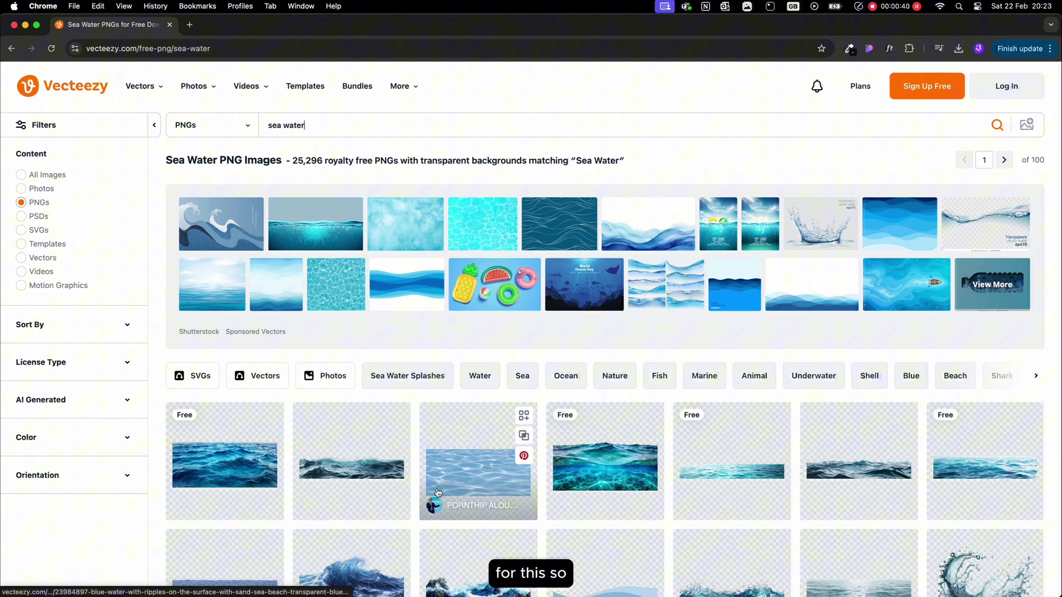
scroll(520, 437, "down", 5)
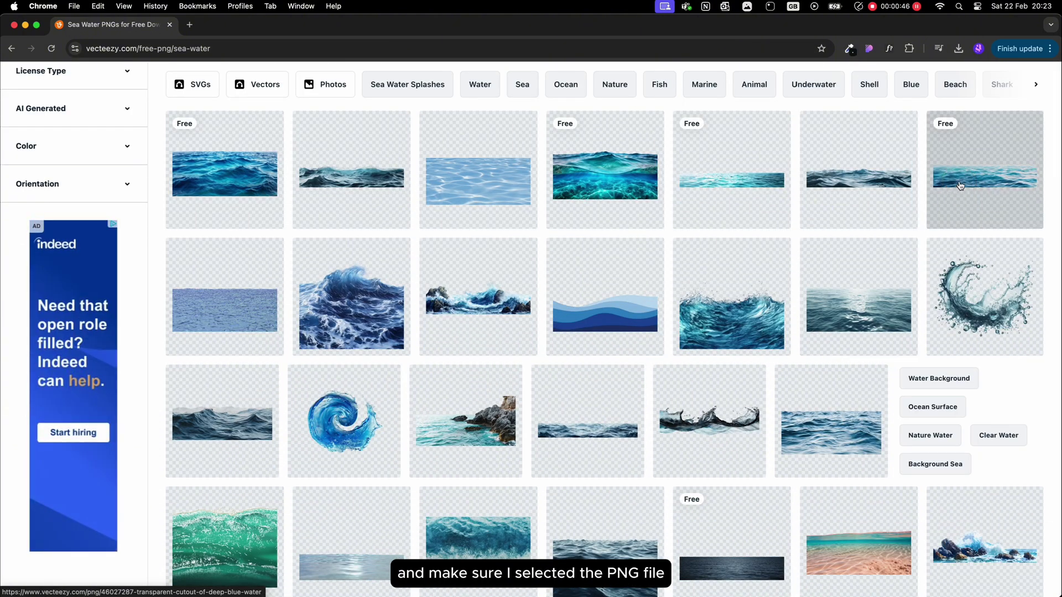
left_click(985, 176)
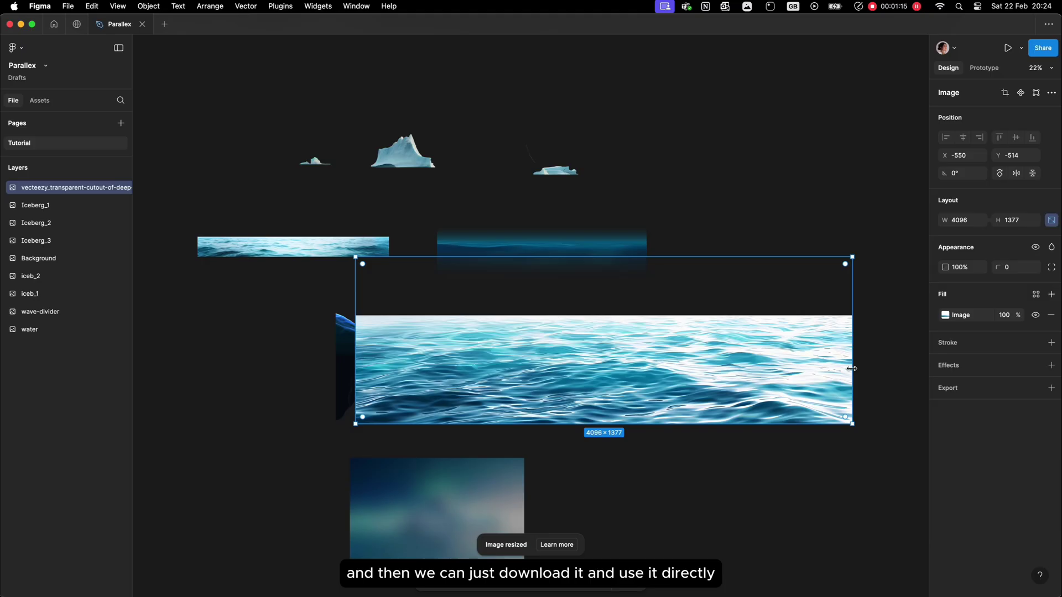
Resize the imported water PNG to 1673×563, set it below the icebergs, and delete the old strip.
left_click_drag(851, 368, 557, 356)
left_click_drag(459, 348, 354, 255)
left_click(328, 250)
key("Delete")
Rename the imported Vecteezy wave image layer to 'water' in the Layers panel.
left_click(289, 298)
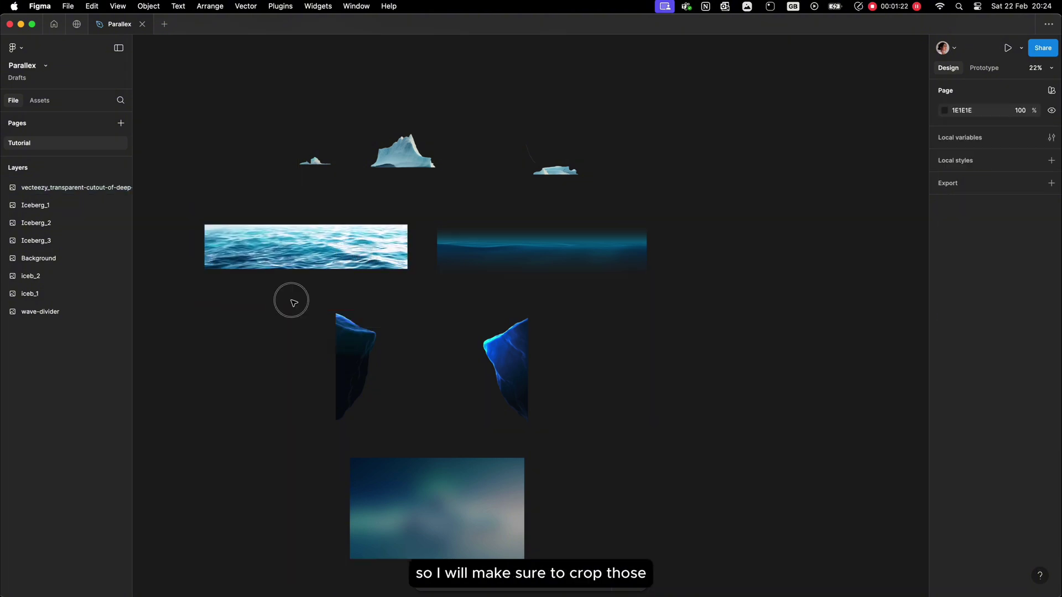
scroll(292, 302, "right", 3)
scroll(292, 301, "up", 5)
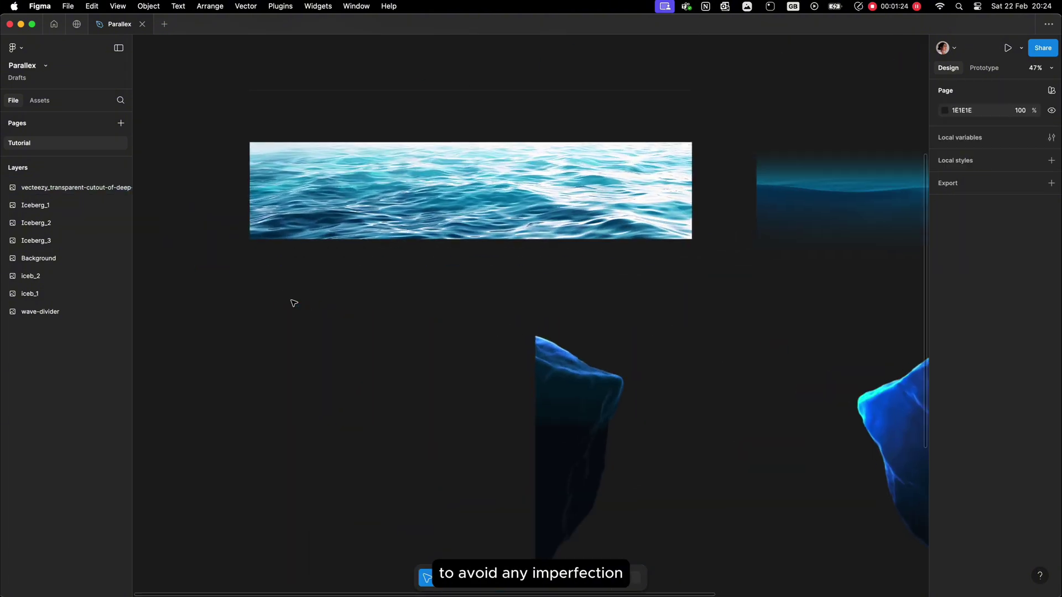
scroll(292, 300, "up", 3)
left_click(307, 269)
scroll(307, 269, "up", 5)
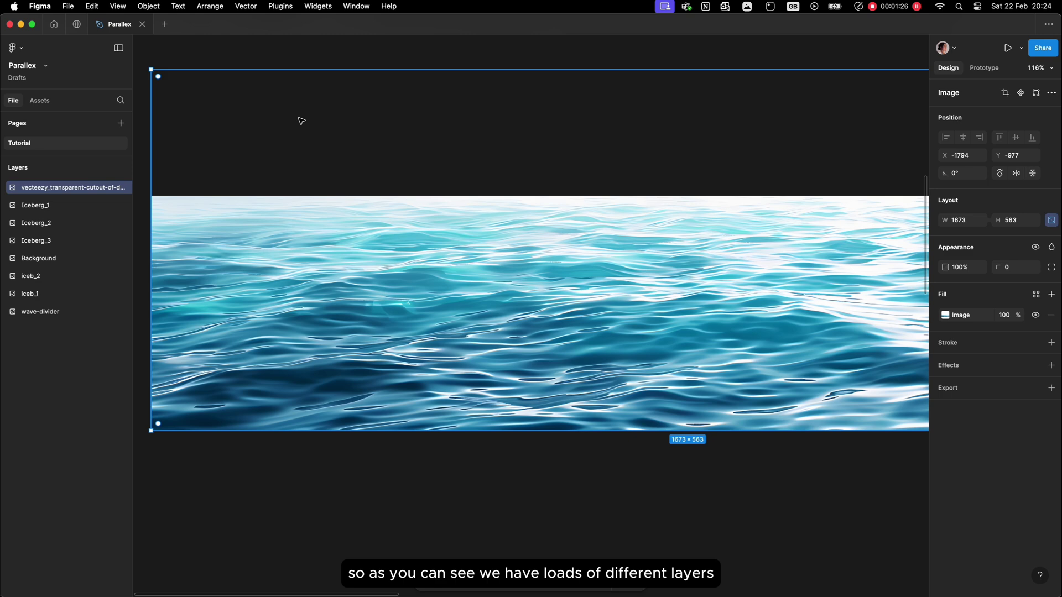
left_click(302, 65)
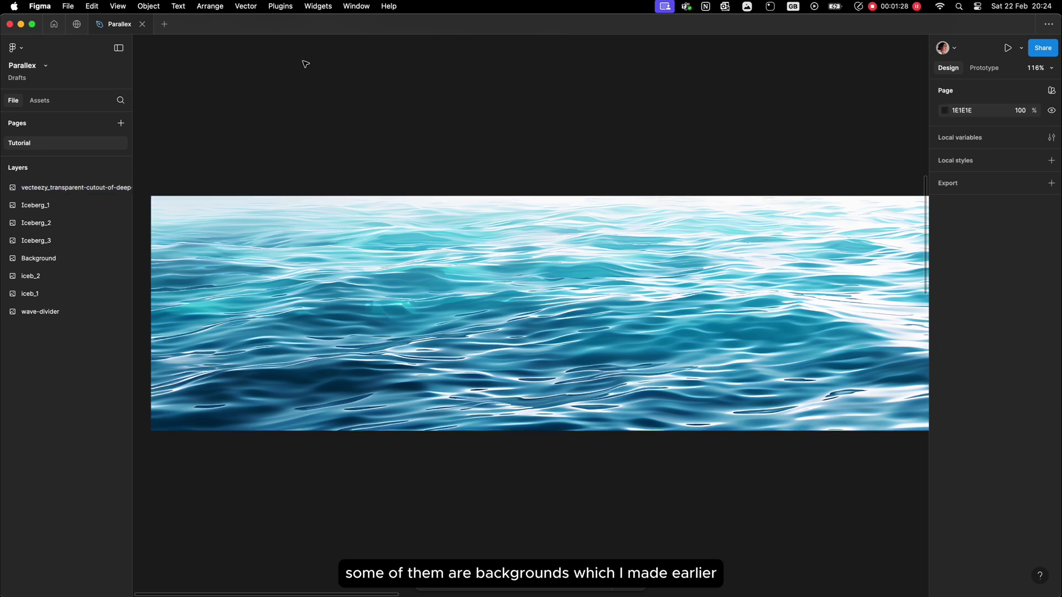
scroll(304, 65, "down", 5)
scroll(305, 64, "up", 5)
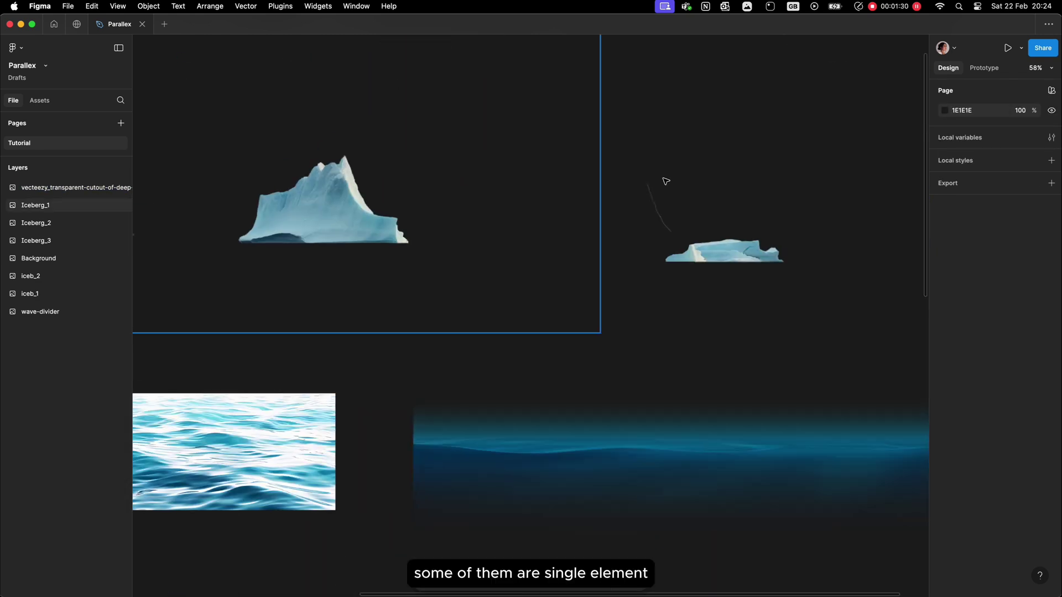
scroll(298, 191, "left", 5)
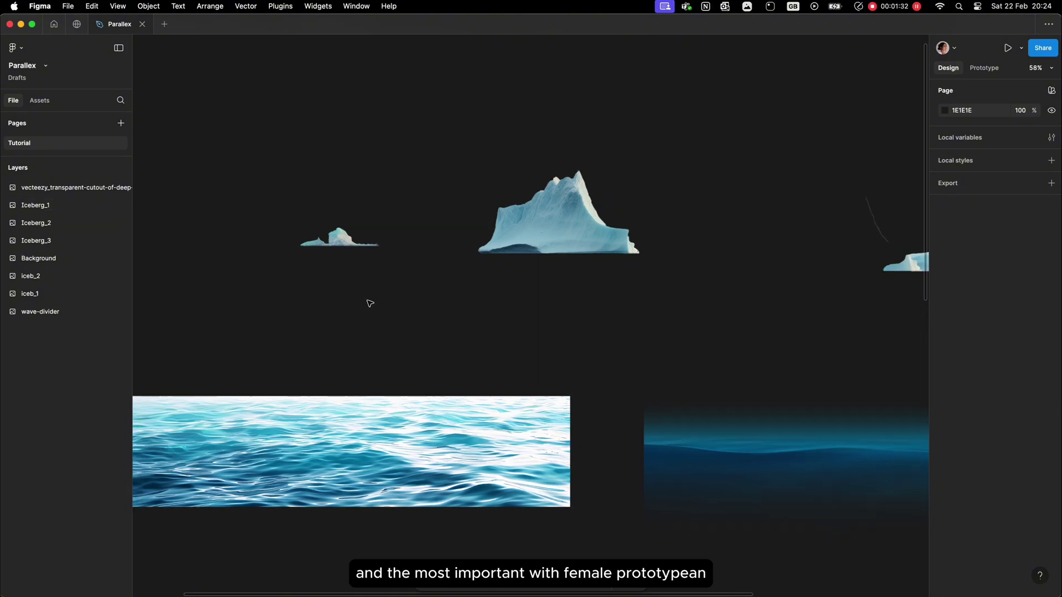
scroll(367, 301, "down", 5)
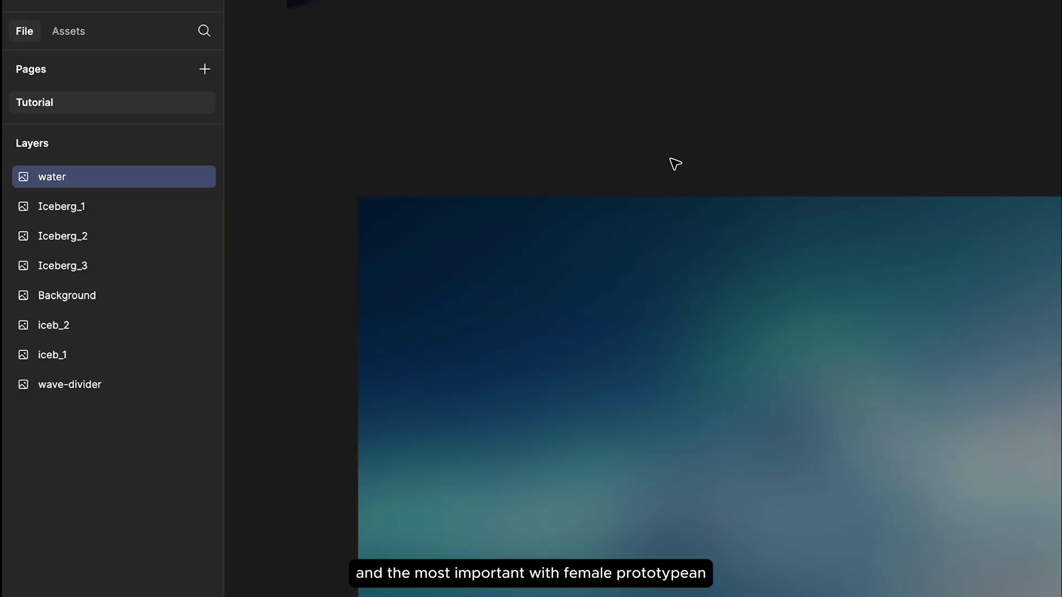
left_click(675, 165)
scroll(676, 164, "down", 3)
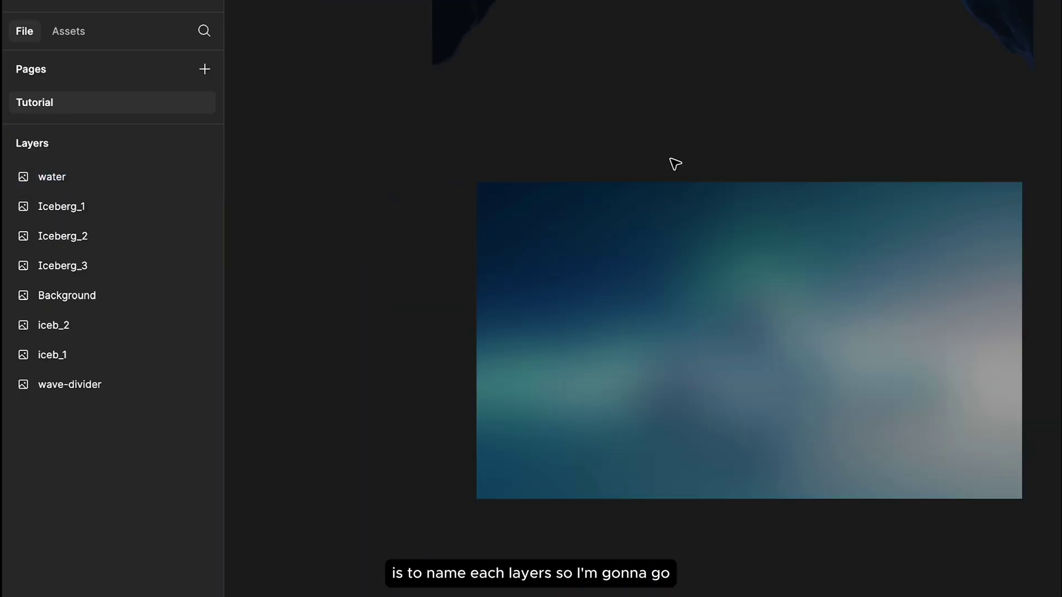
scroll(675, 164, "up", 10)
Create a 1440×1024 Desktop frame named Start, filled 0C0F16.
scroll(675, 164, "down", 2)
key("f")
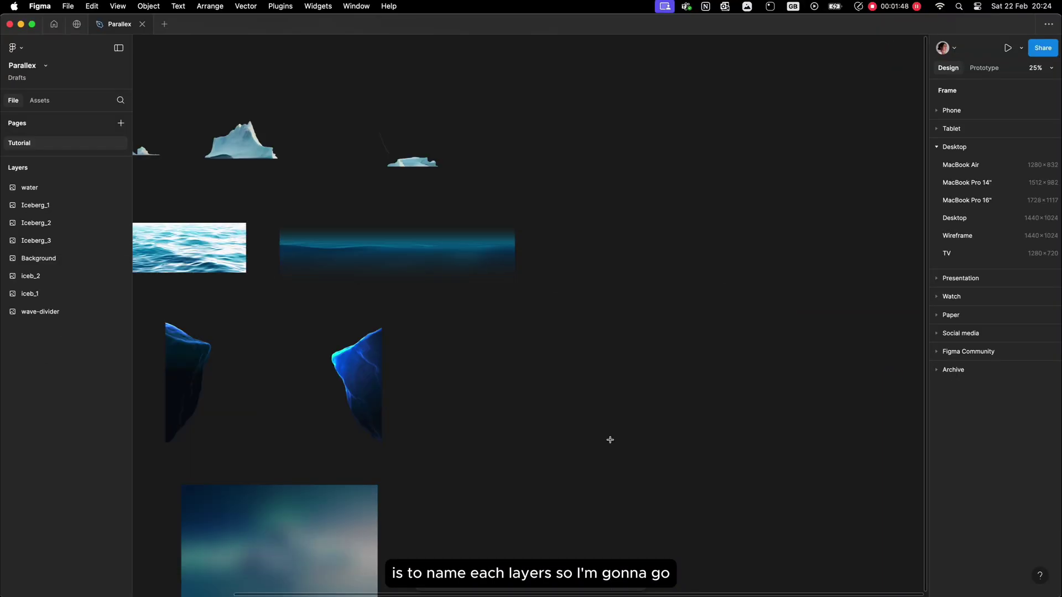
left_click(975, 219)
left_click_drag(592, 330, 704, 242)
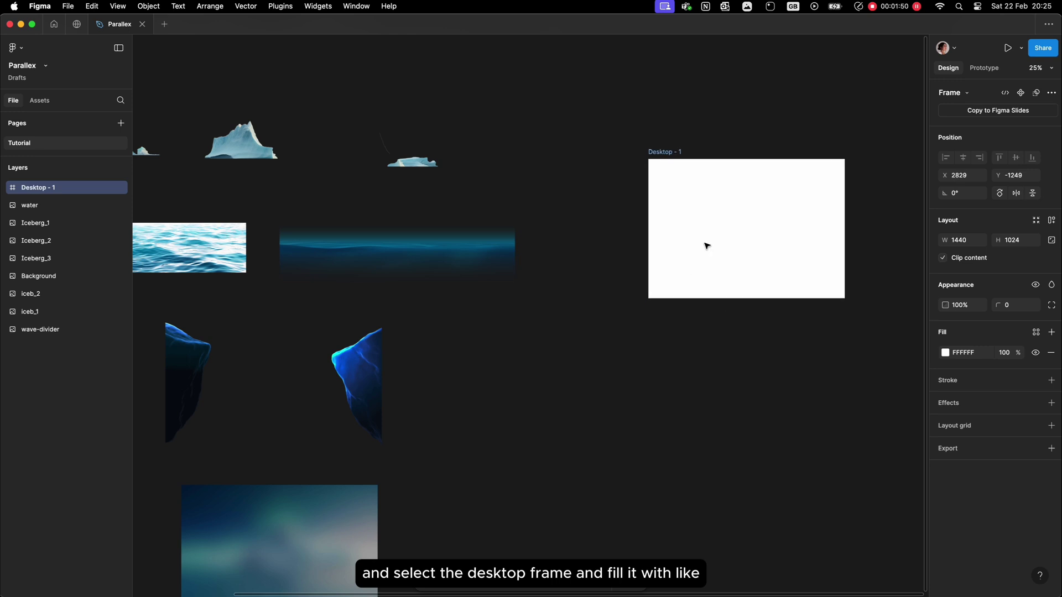
scroll(704, 241, "right", 3)
scroll(703, 239, "up", 2)
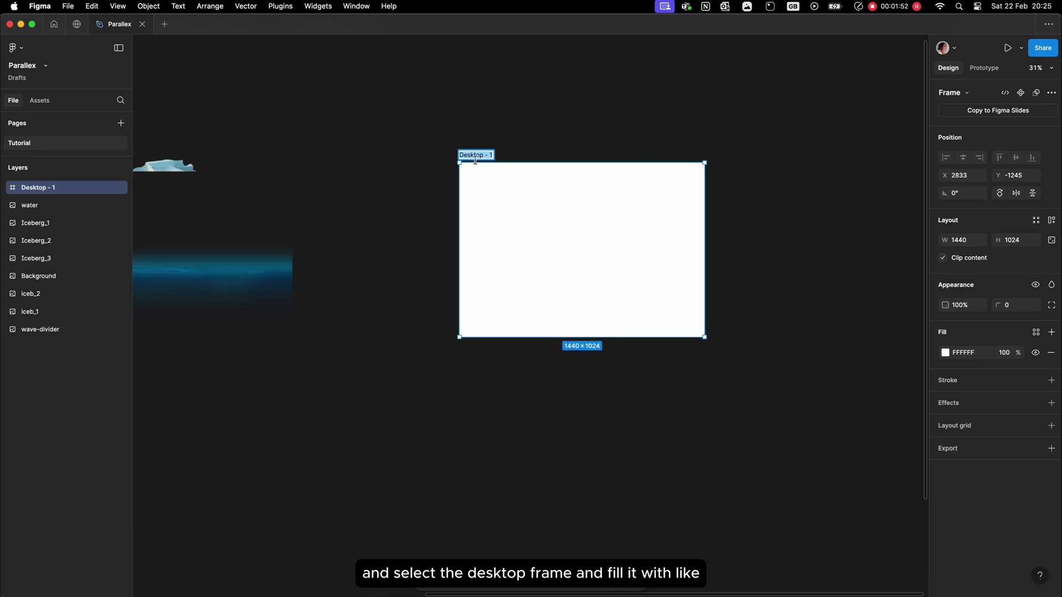
key("Return")
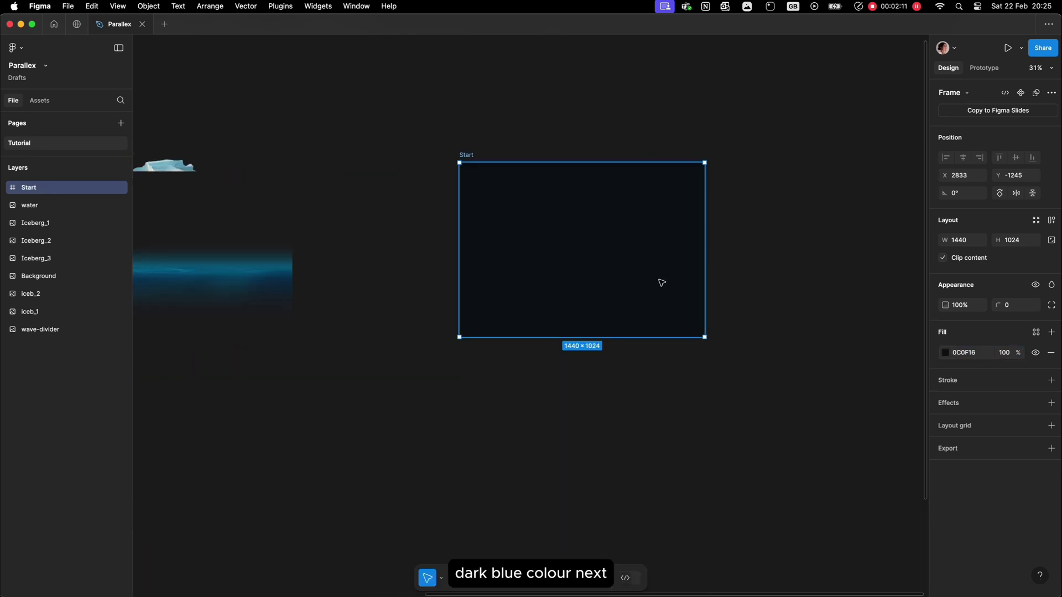
scroll(659, 280, "up", 3)
left_click(839, 314)
Move the Background image into Start and align it to the frame's top.
scroll(834, 310, "down", 5)
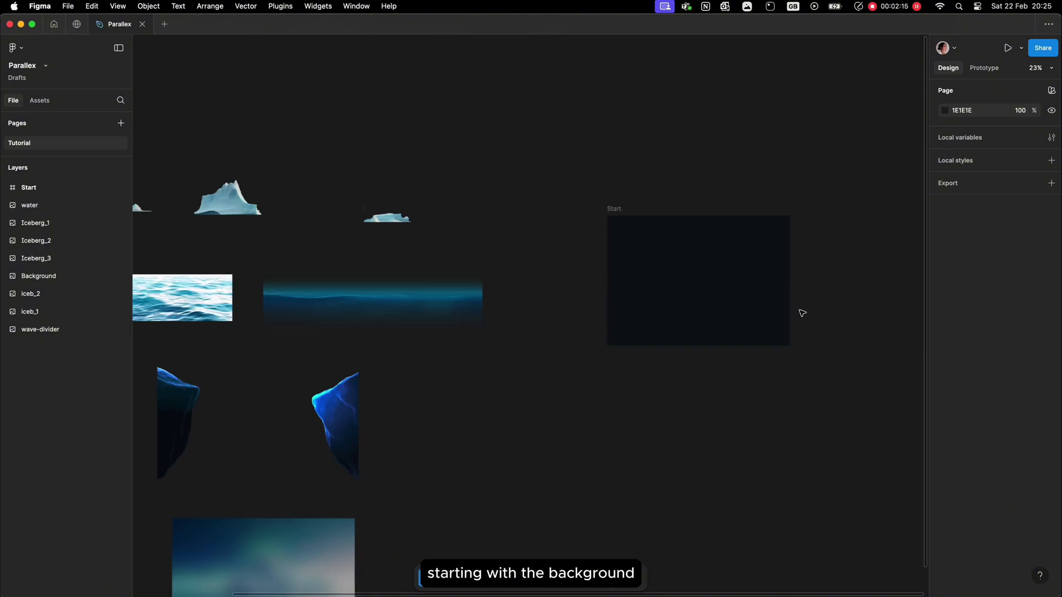
left_click_drag(315, 543, 745, 271)
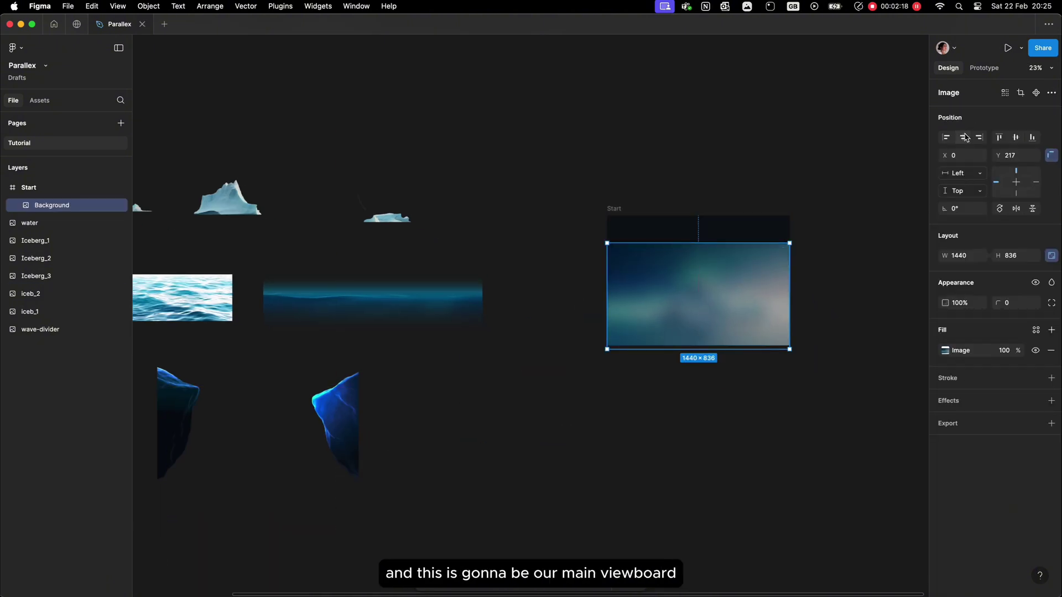
left_click(1002, 138)
left_click(765, 149)
scroll(794, 248, "up", 4)
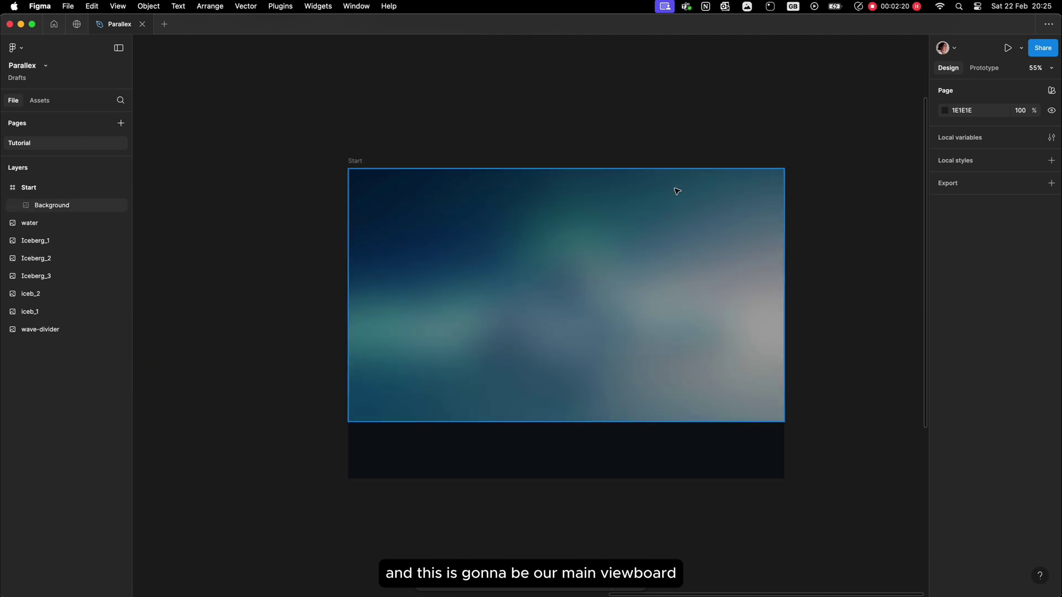
scroll(707, 253, "down", 5)
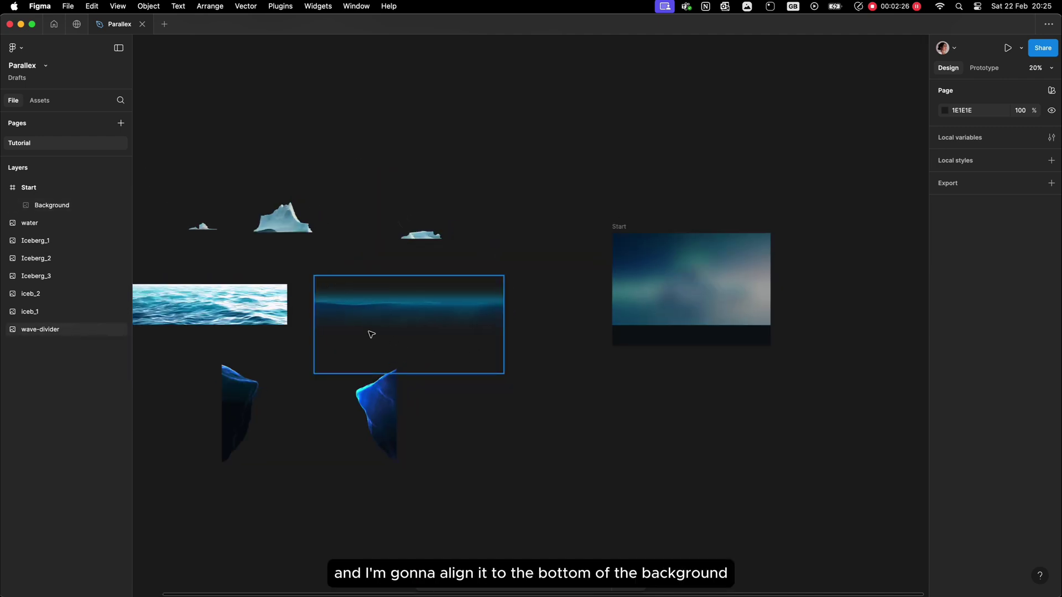
Move the water image into the Start frame over the Background.
left_click_drag(241, 323, 730, 314)
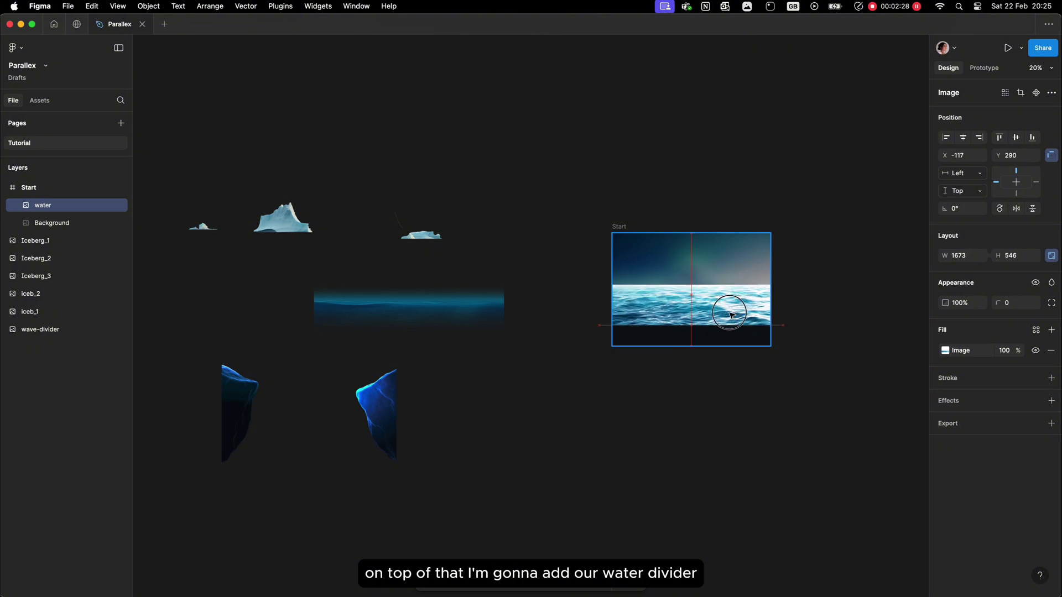
scroll(731, 316, "up", 5)
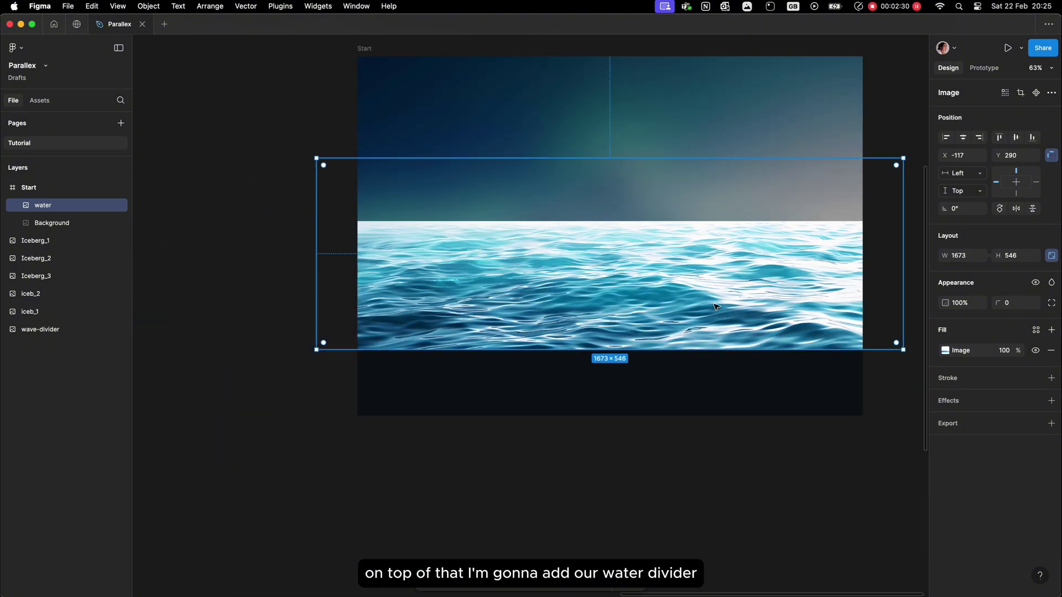
scroll(715, 305, "down", 3)
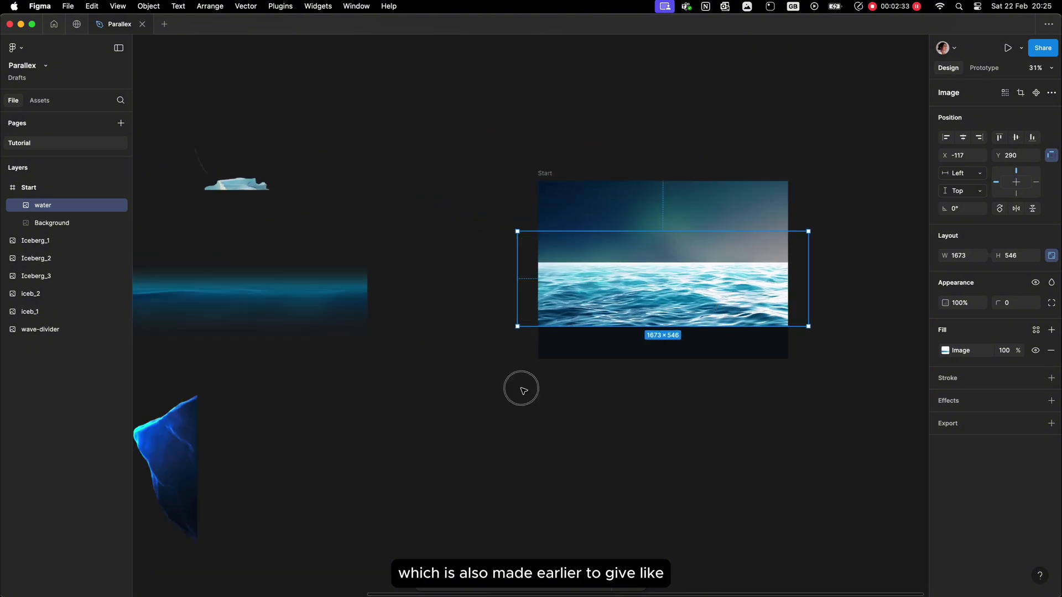
left_click(522, 391)
Drop the wave-divider into Start under the water and stretch the frame to 1440×1571.
left_click_drag(233, 295, 699, 378)
scroll(700, 296, "up", 5)
key("shift+1")
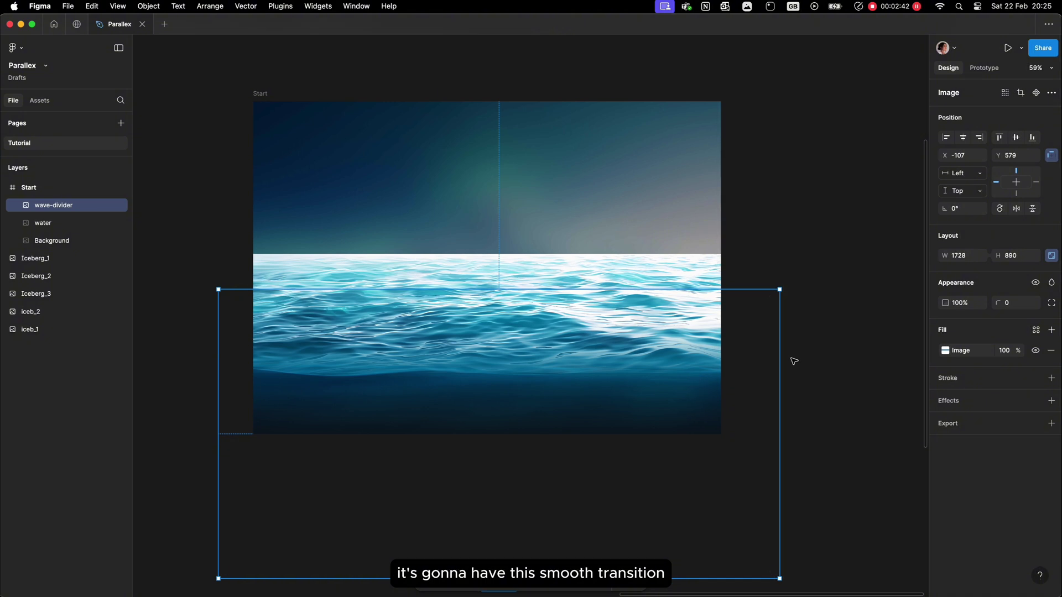
left_click(795, 360)
scroll(795, 361, "down", 2)
left_click_drag(550, 408, 571, 517)
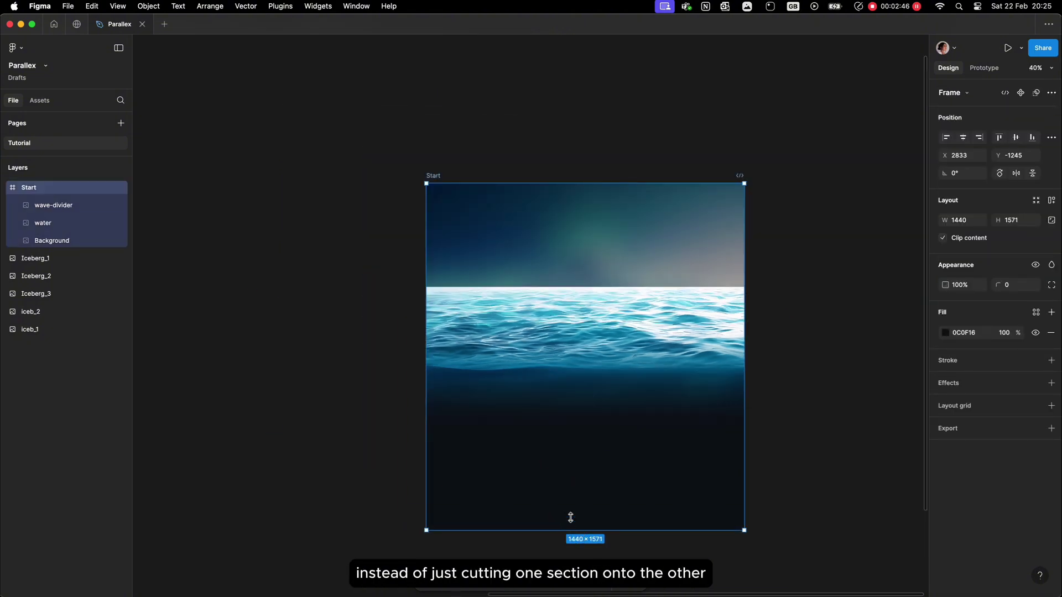
left_click(571, 403)
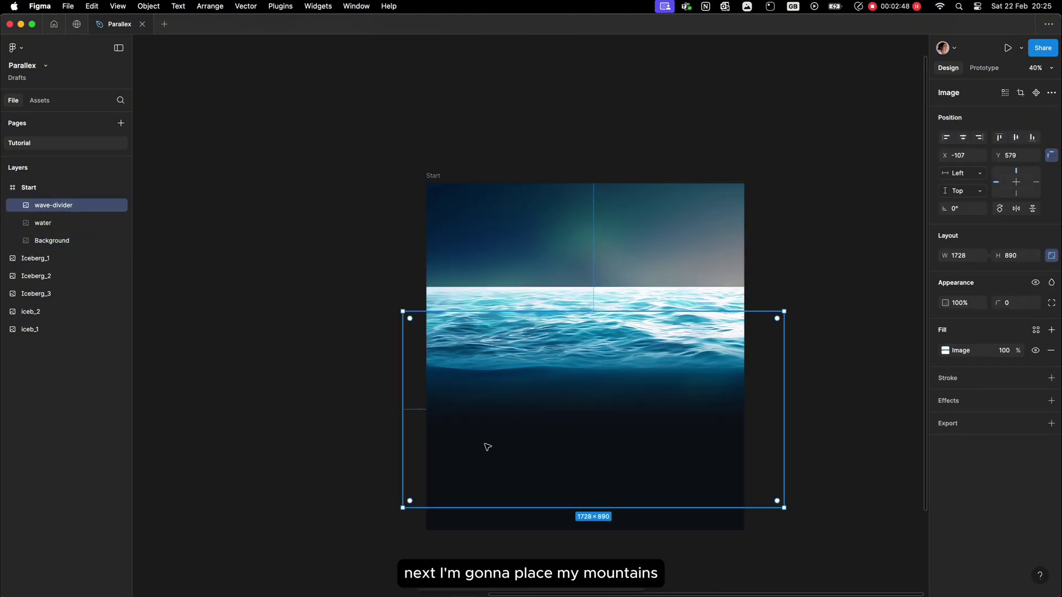
Move Iceberg_1 into the Start frame and seat it on the waterline.
left_click(423, 450)
scroll(424, 451, "down", 3)
scroll(424, 452, "left", 5)
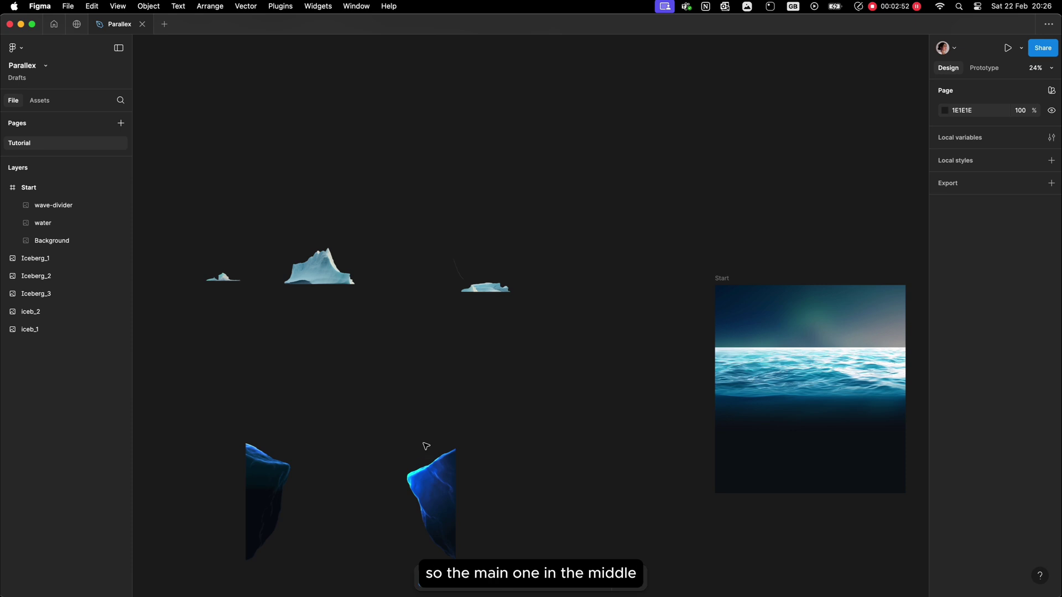
left_click_drag(405, 277, 810, 348)
scroll(814, 350, "up", 4)
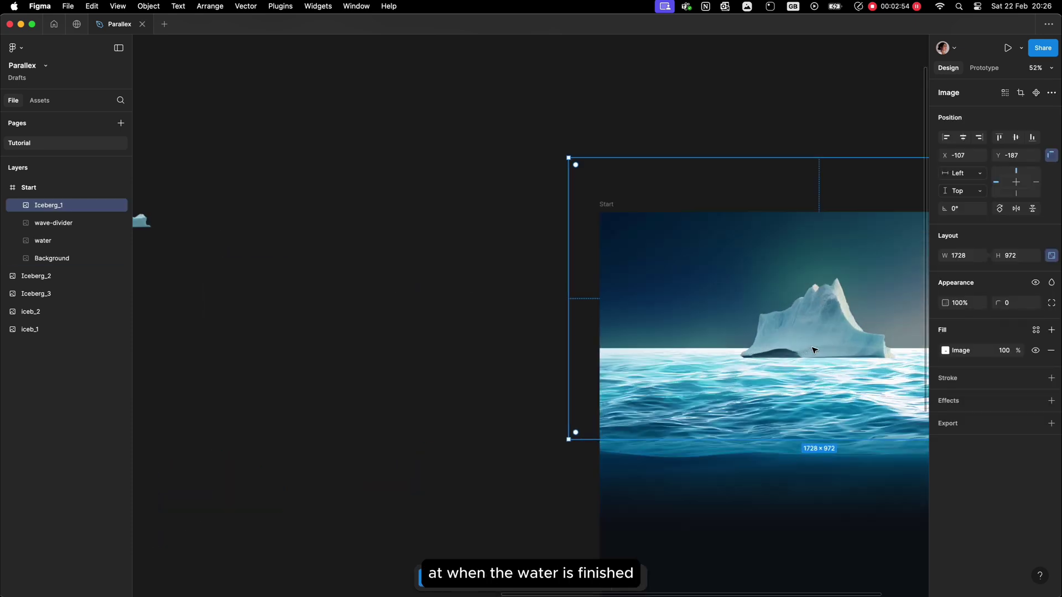
scroll(814, 350, "right", 5)
scroll(814, 350, "up", 2)
mouse_move(565, 316)
left_mouse_down()
mouse_move(581, 316)
mouse_move(575, 324)
mouse_move(557, 303)
left_mouse_up()
Drag Iceberg_3 into Start and layer it behind Iceberg_1.
scroll(556, 303, "down", 5)
left_click(351, 194)
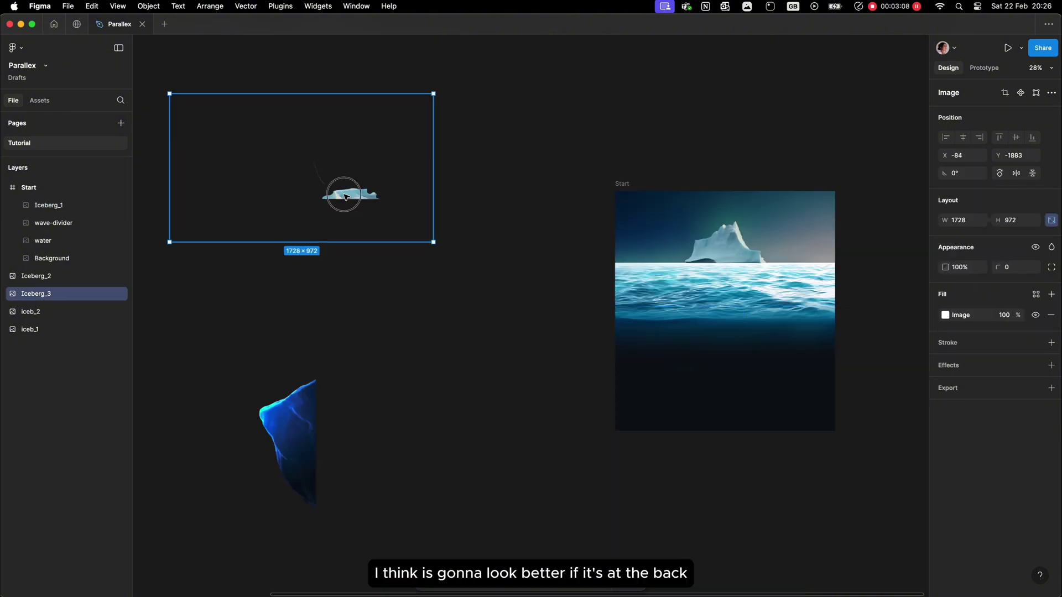
left_click_drag(351, 193, 760, 258)
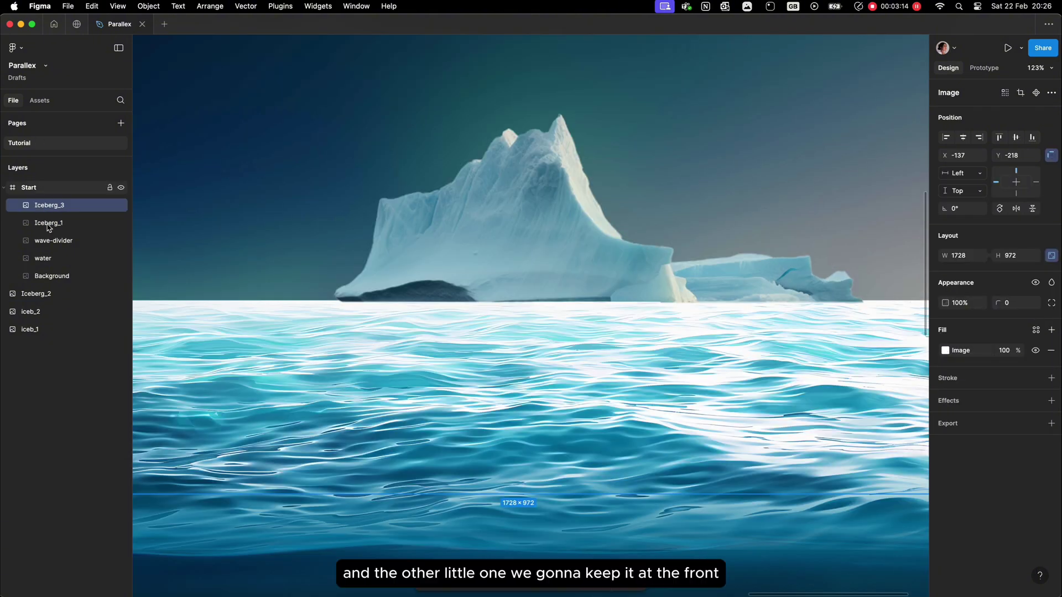
left_click_drag(54, 232, 55, 232)
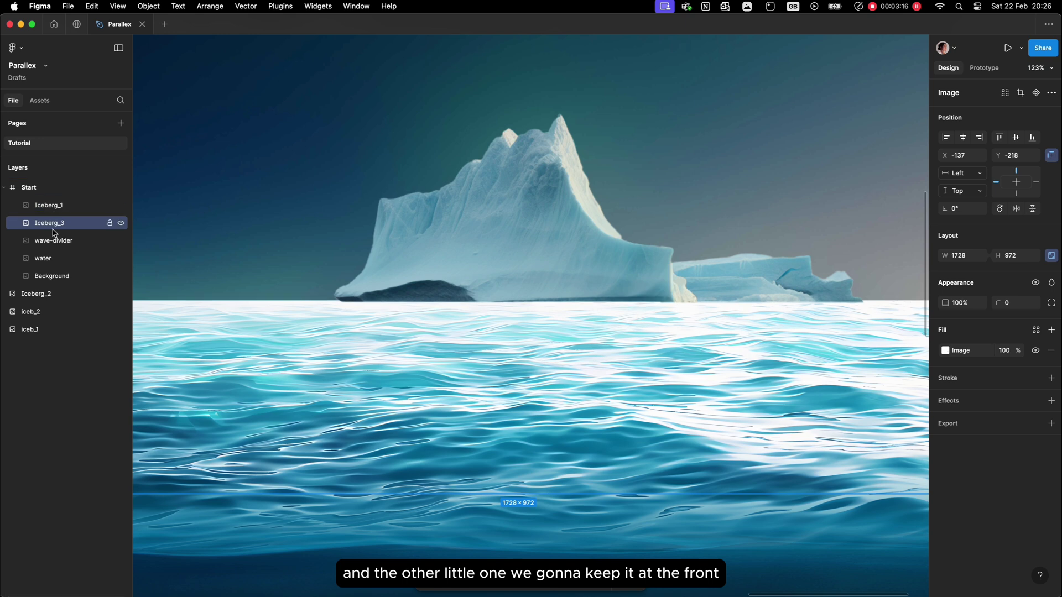
Place Iceberg_2 along the water and reposition the small iceberg piece.
scroll(469, 382, "down", 10)
scroll(469, 382, "left", 5)
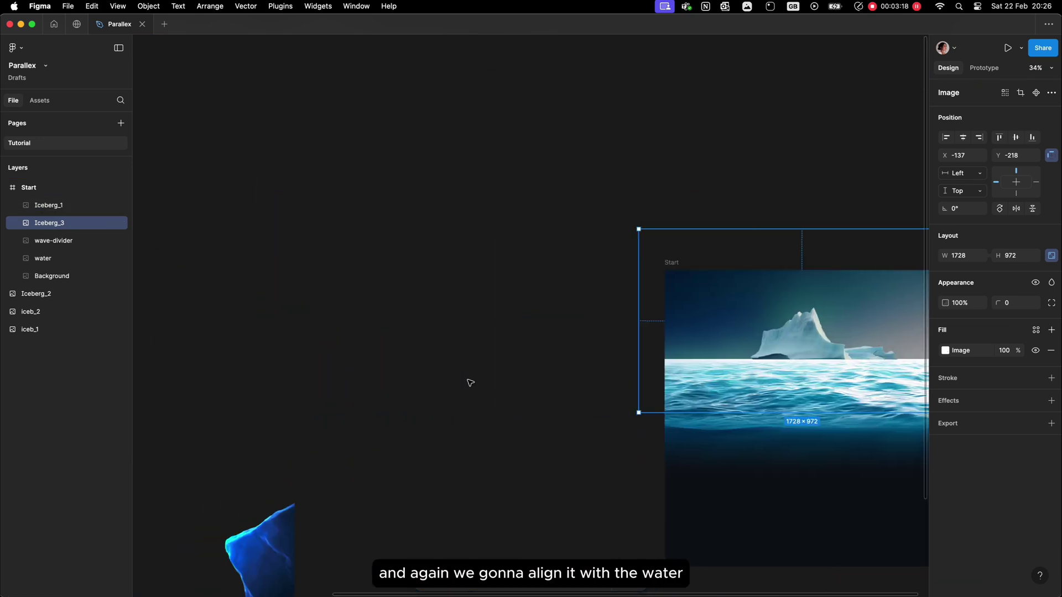
left_click_drag(235, 263, 658, 360)
scroll(658, 362, "up", 10)
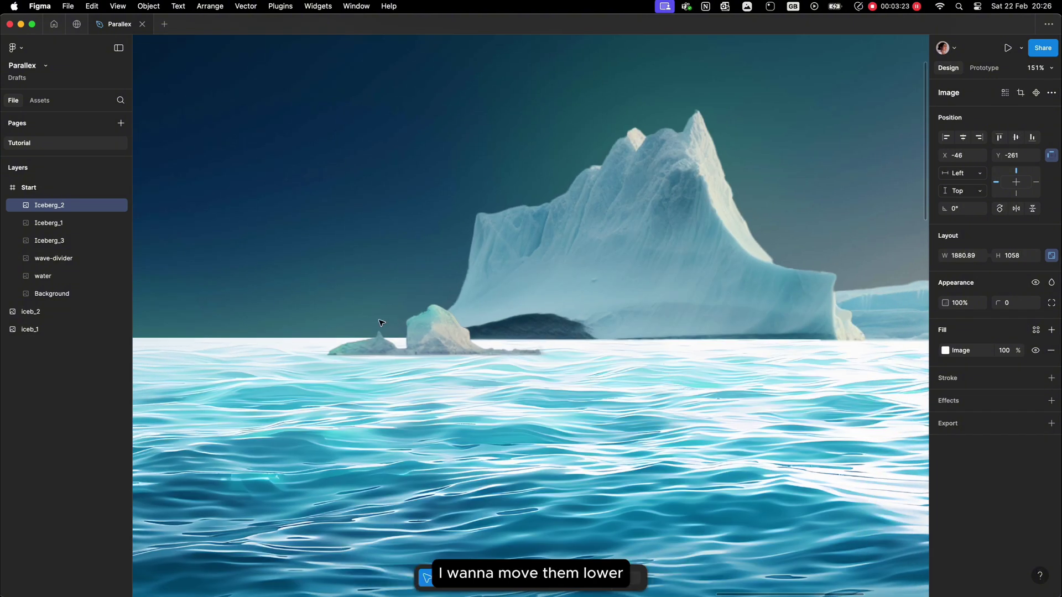
mouse_move(381, 323)
left_mouse_down()
mouse_move(422, 320)
mouse_move(379, 313)
left_mouse_up()
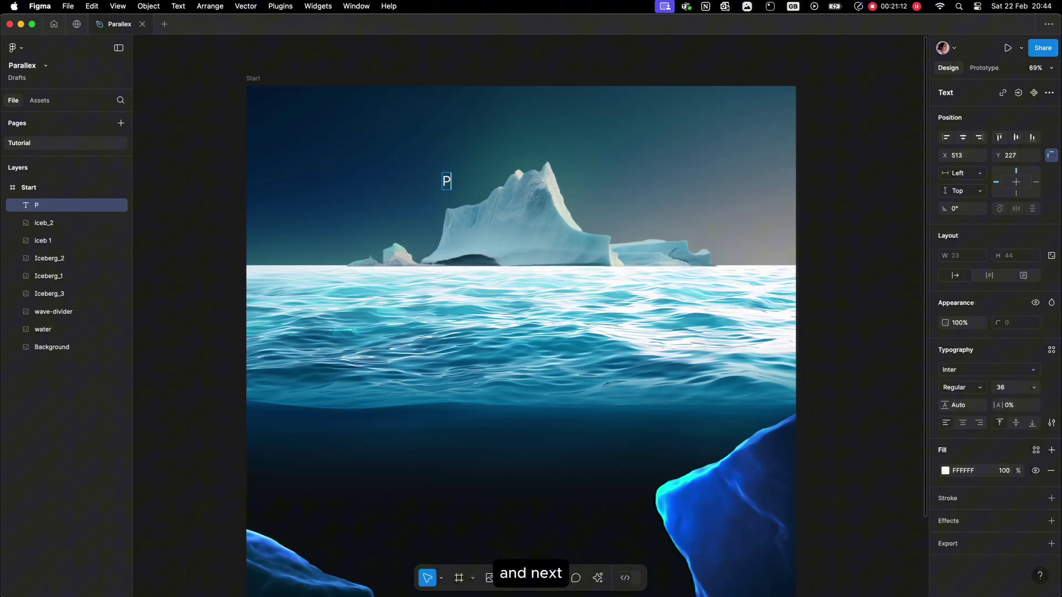
Type the heading 'Peace on the ocean' and set it to Instrument Serif, size 128.
type("eace on th")
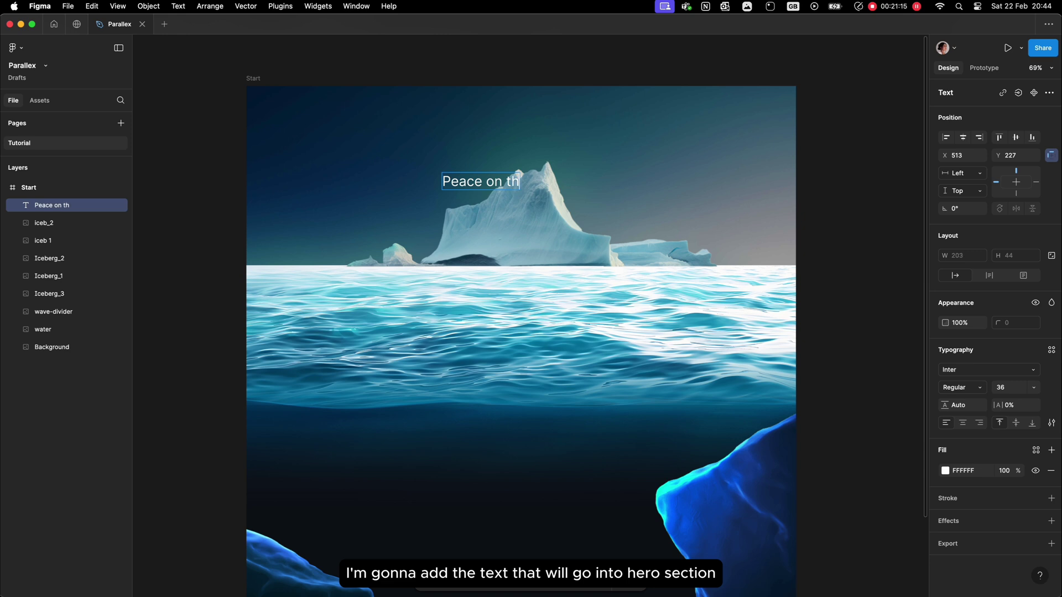
type("e oci")
key("BackSpace")
type("ean")
key("Escape")
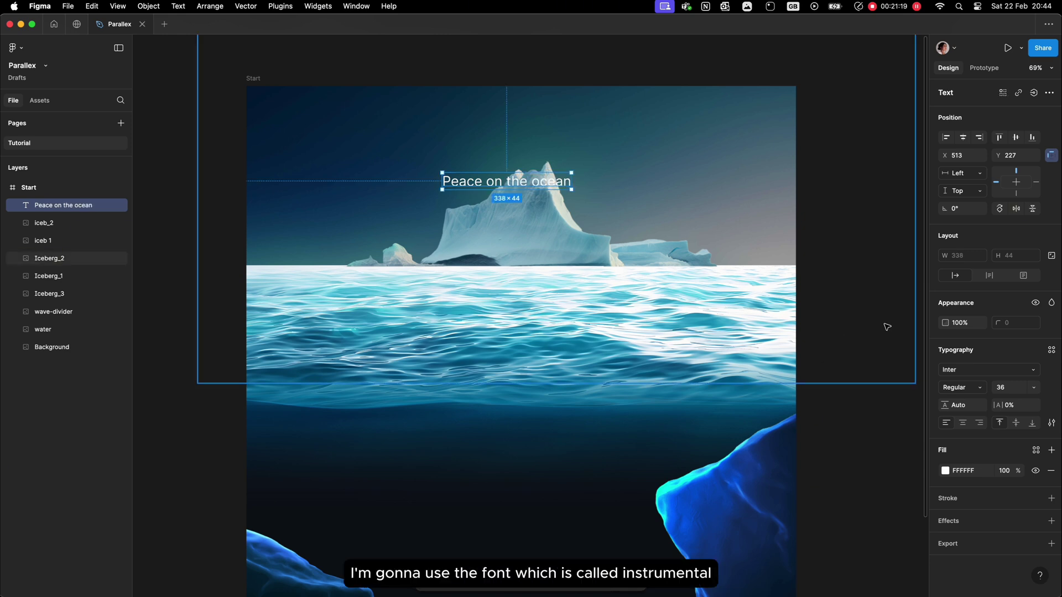
left_click(1035, 374)
left_click(1033, 387)
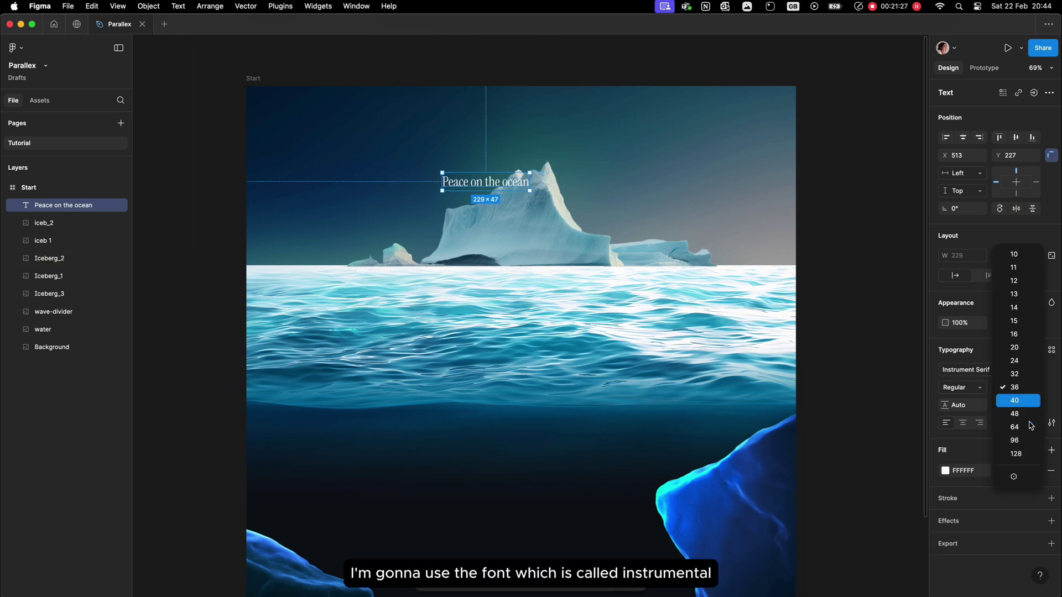
left_click(1019, 454)
Move the heading to the top centre and layer it below Iceberg_3.
left_click_drag(713, 222, 642, 209)
scroll(644, 209, "down", 3)
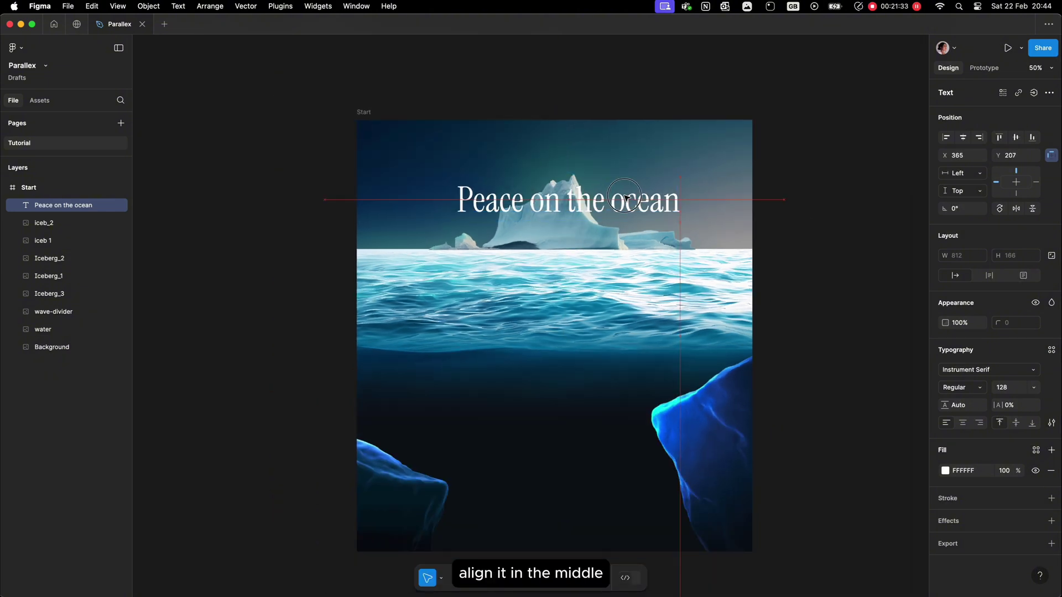
left_click_drag(55, 205, 62, 303)
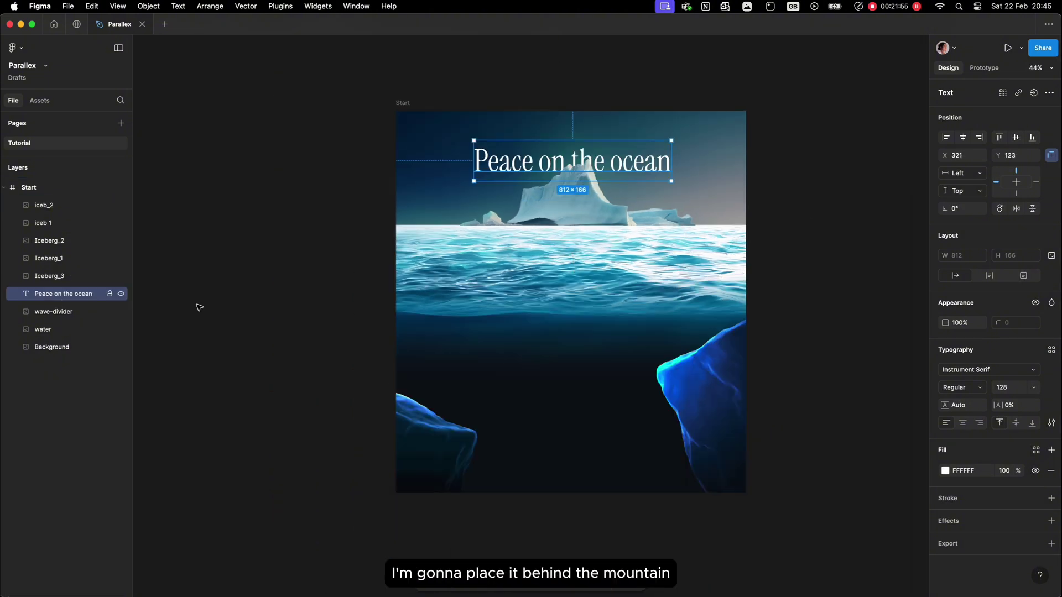
left_click(315, 312)
scroll(314, 312, "left", 2)
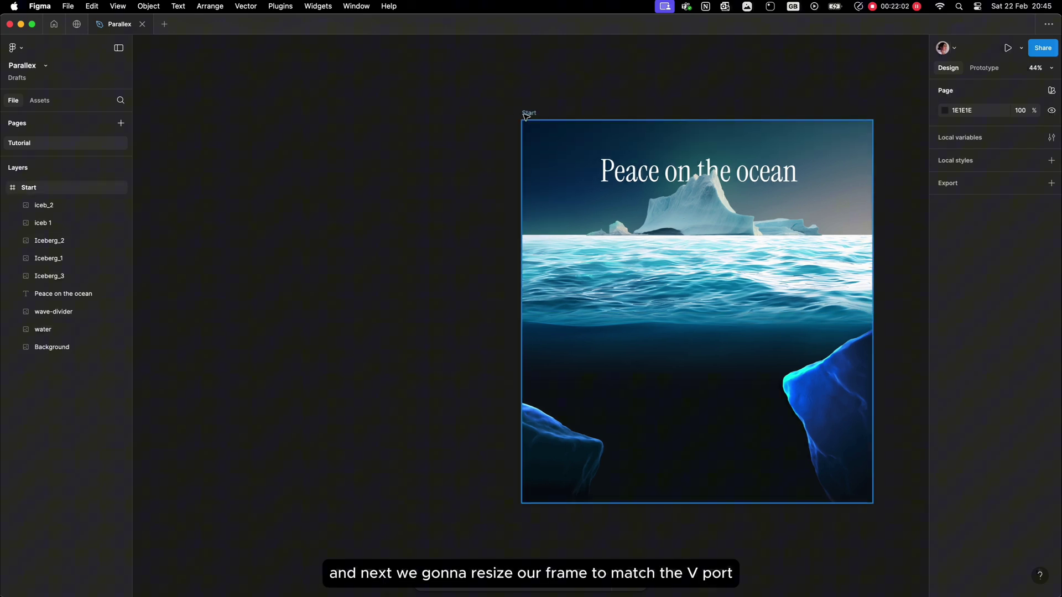
left_click(525, 114)
scroll(663, 277, "right", 2)
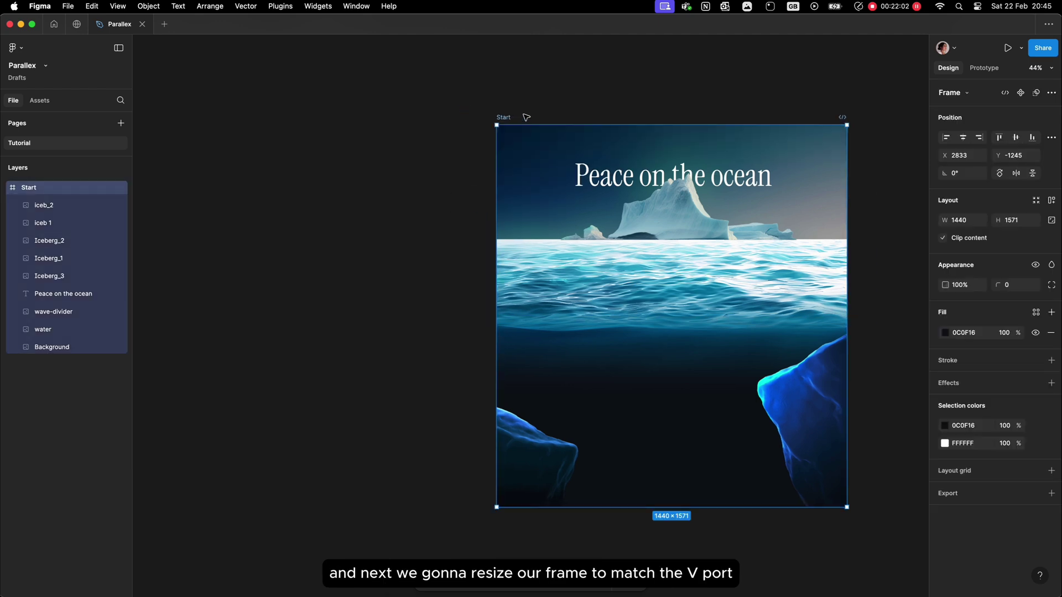
Shorten Start to 1440×754 and duplicate it, naming the frames 01 and 02.
left_click_drag(697, 513, 673, 323)
left_click(712, 378)
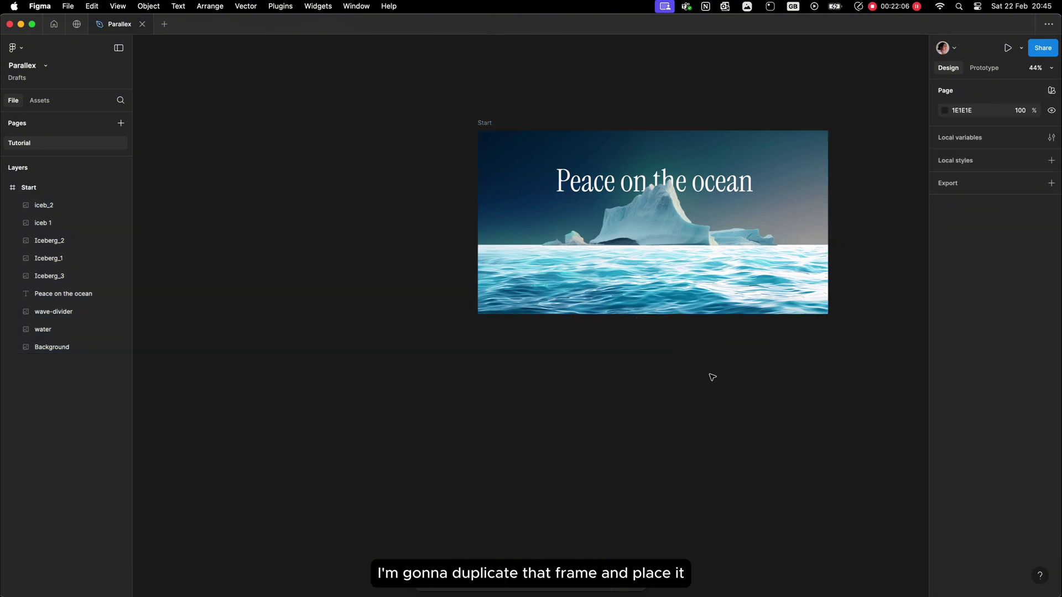
left_click_drag(485, 123, 212, 125)
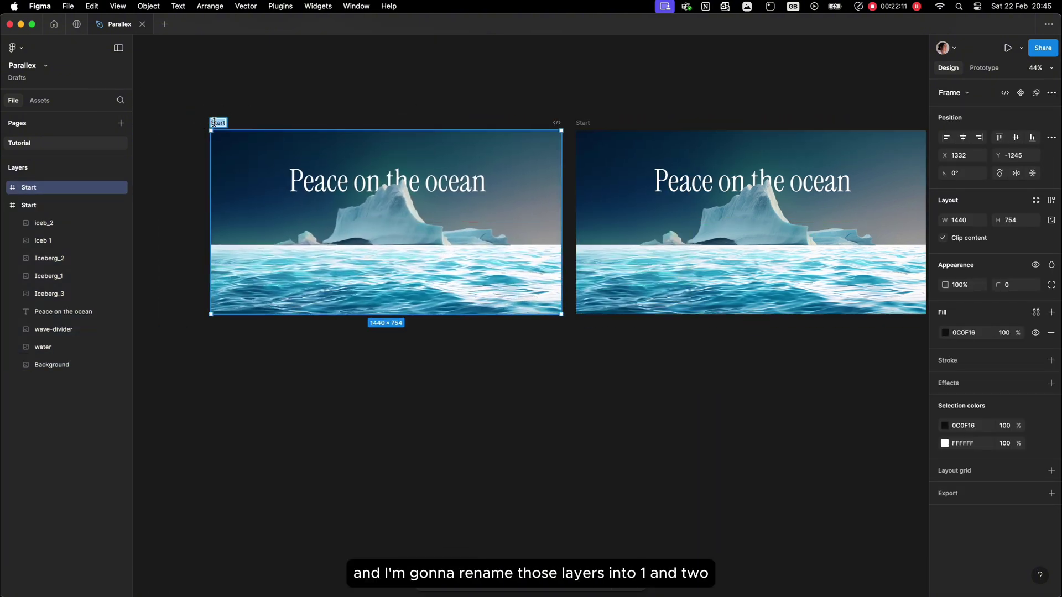
left_click(577, 121)
type("0")
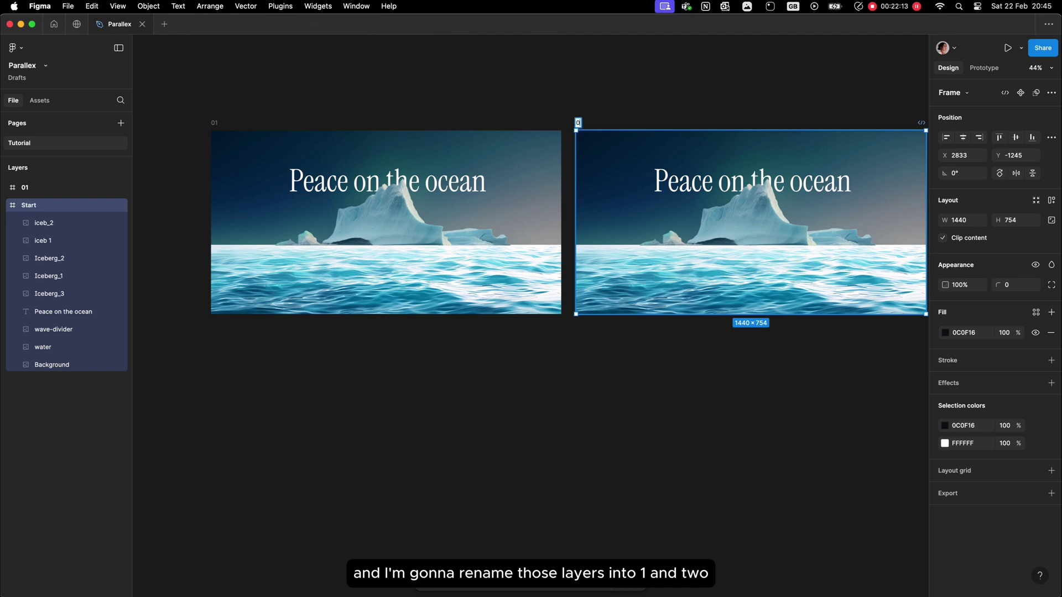
type("2")
key("Return")
key("Escape")
Scale frame 02's heading down to about 0.76x and centre it horizontally.
scroll(404, 155, "up", 3)
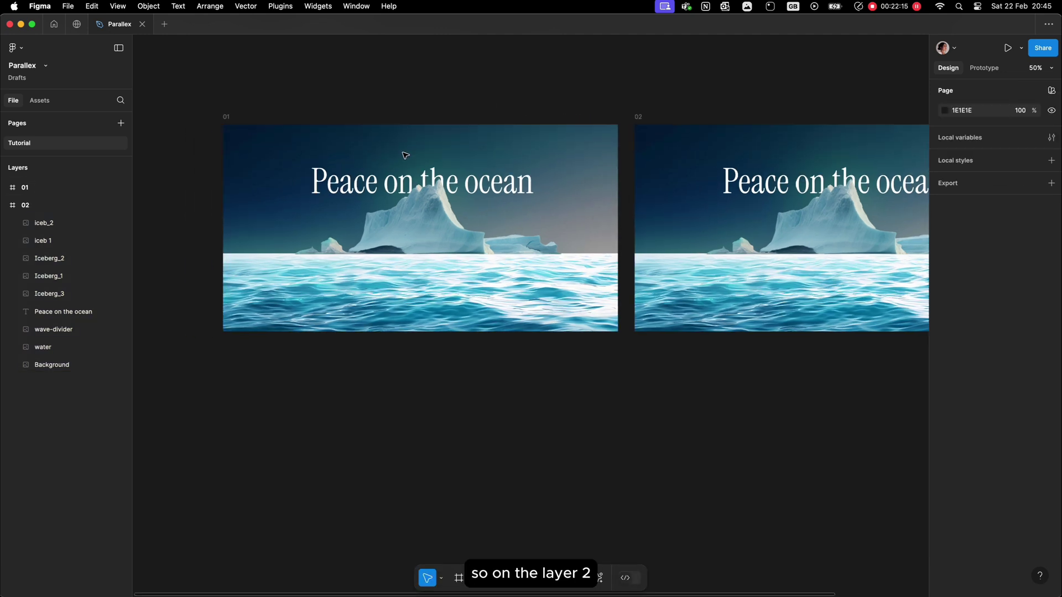
scroll(404, 155, "up", 3)
left_click(342, 200)
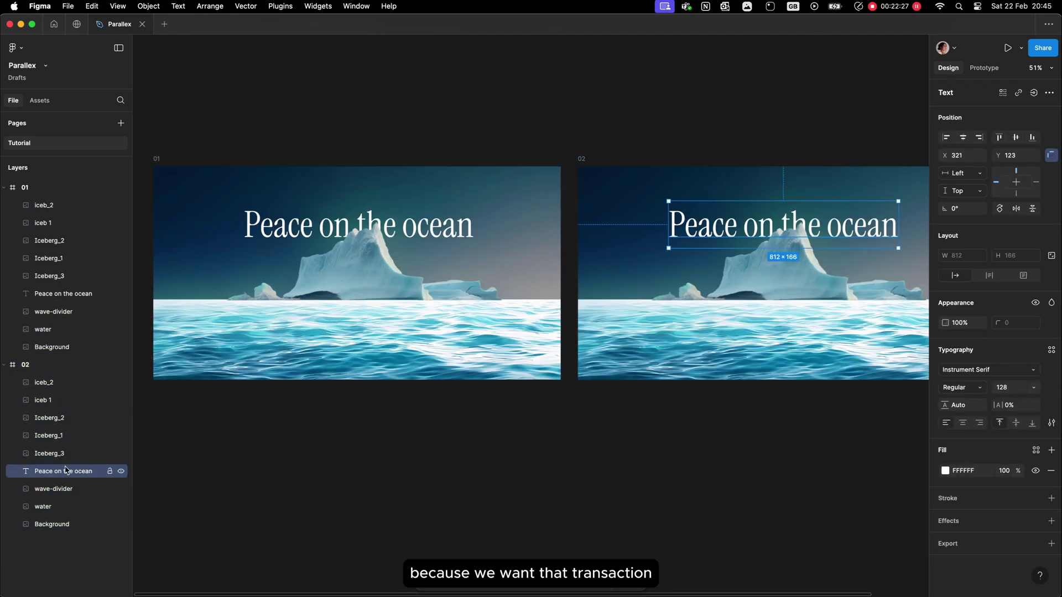
scroll(603, 415, "right", 3)
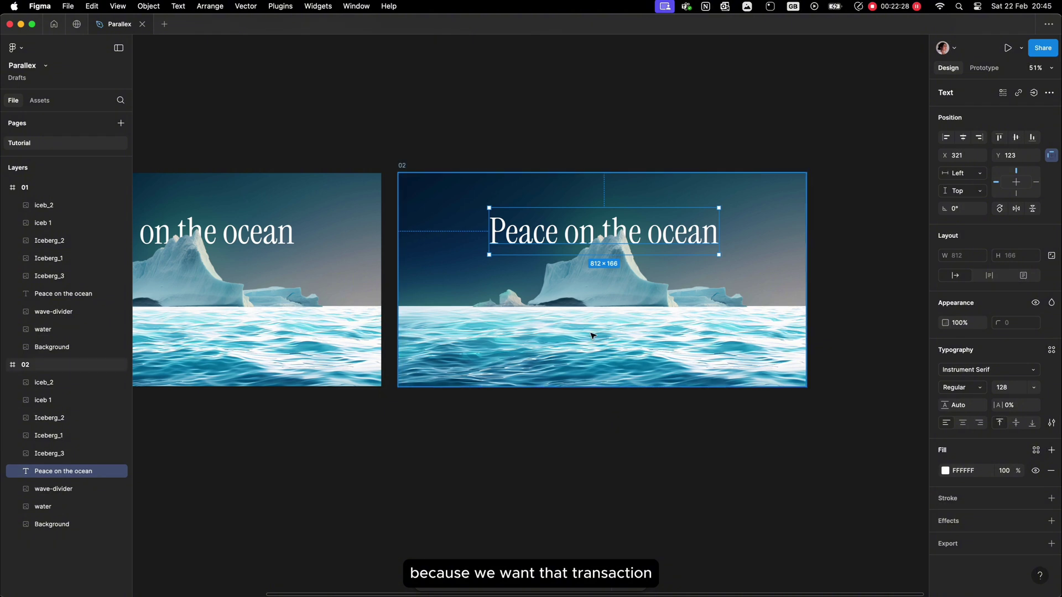
key("k")
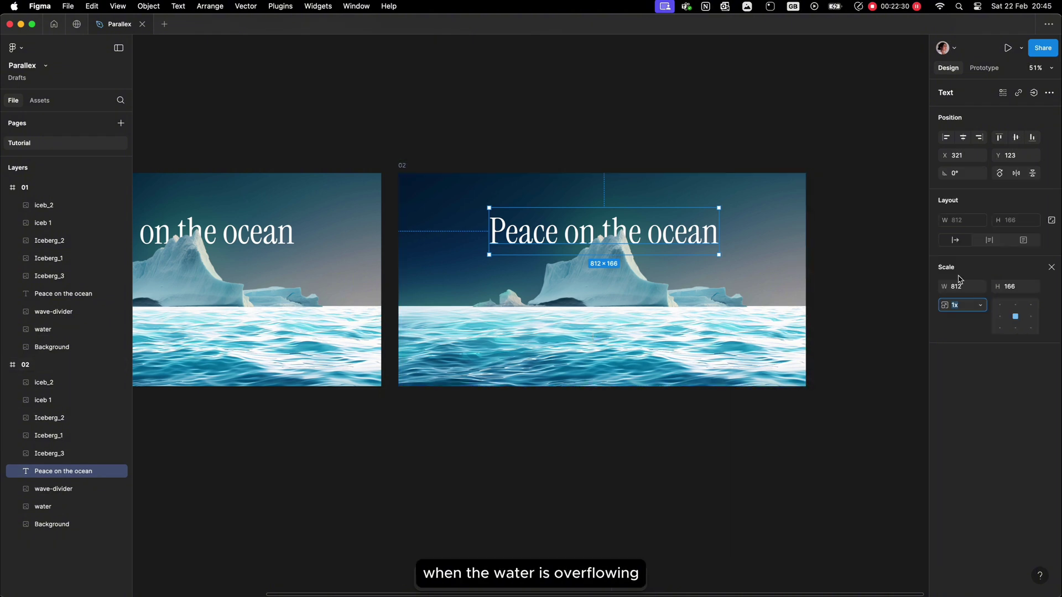
left_click_drag(719, 253, 658, 242)
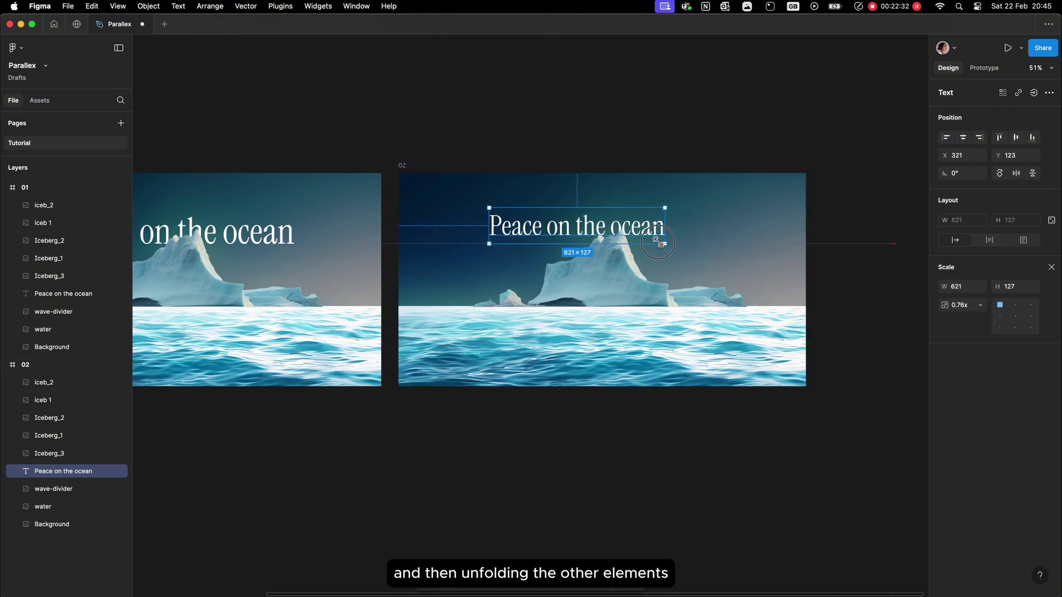
left_click(962, 137)
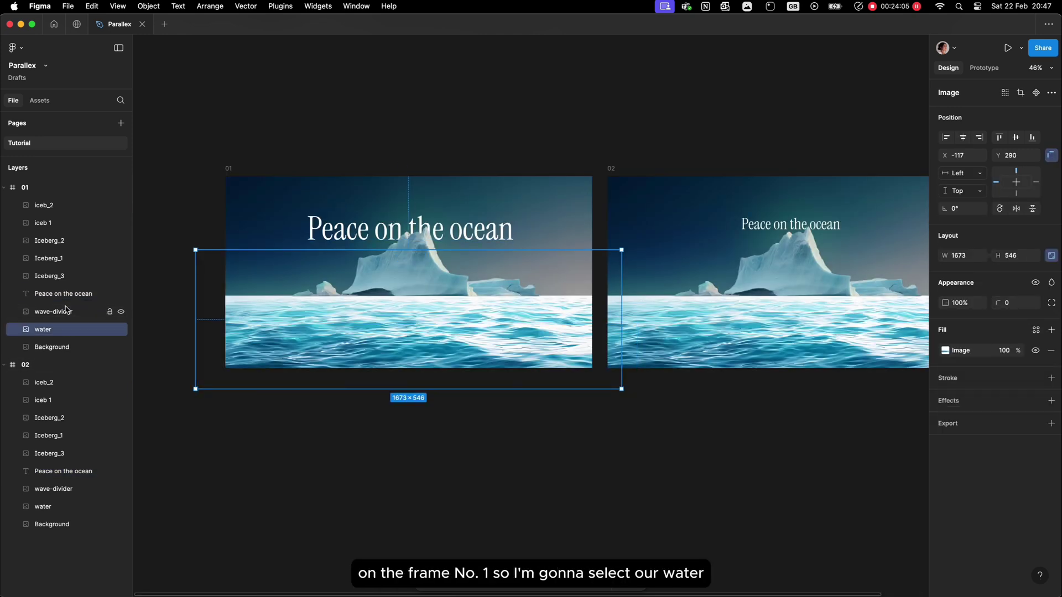
Select frame 01's water, wave-divider and Iceberg_1–3, and stretch them upward to fill the frame.
left_click(65, 310, "shift")
left_click(61, 275, "shift")
left_click(62, 244, "shift")
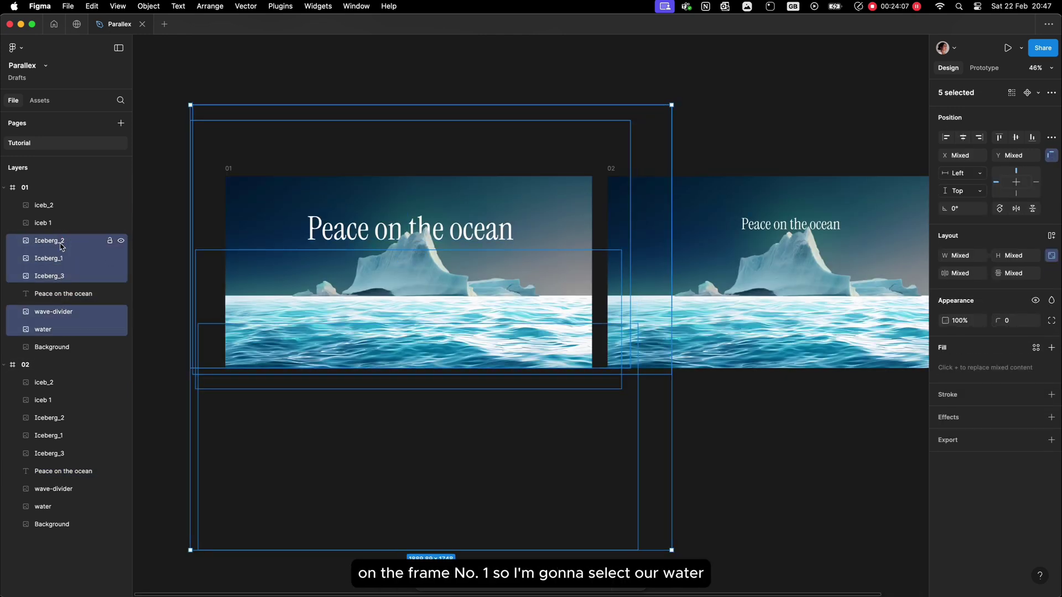
left_click_drag(349, 104, 356, 63)
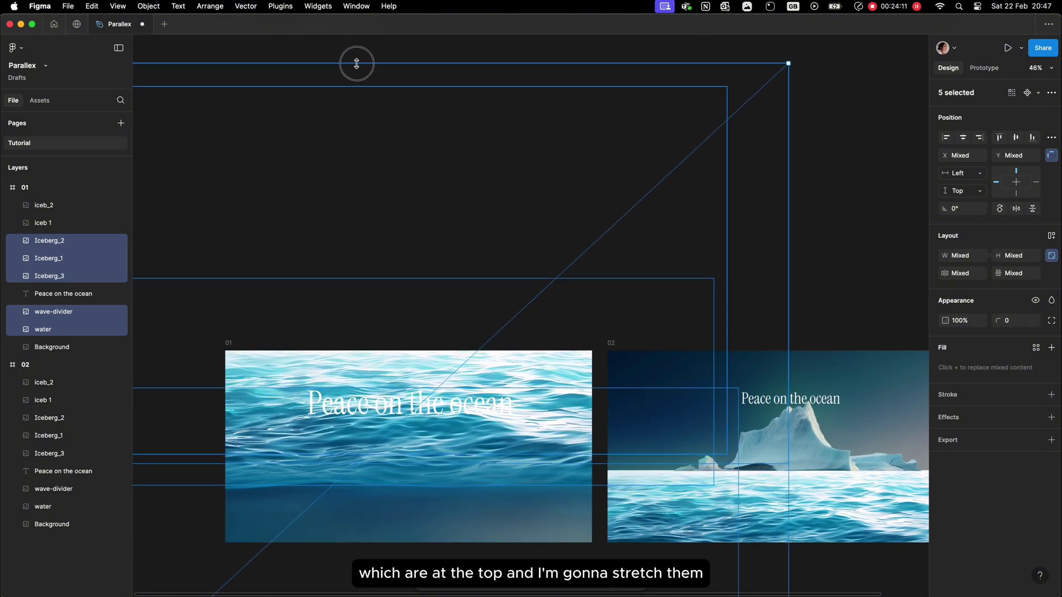
scroll(440, 226, "down", 3)
left_click(744, 276)
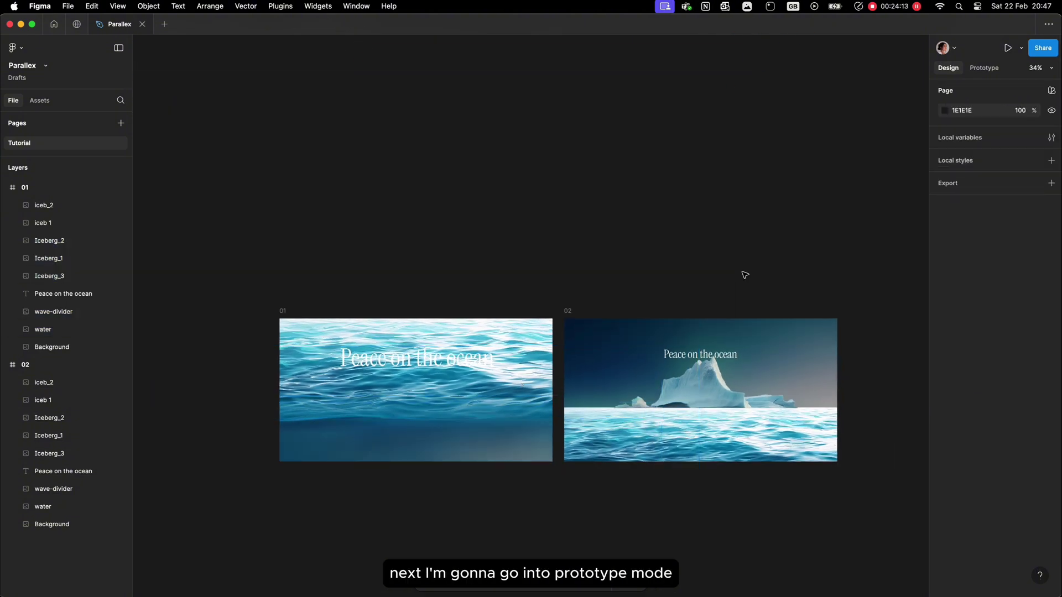
scroll(480, 310, "up", 3)
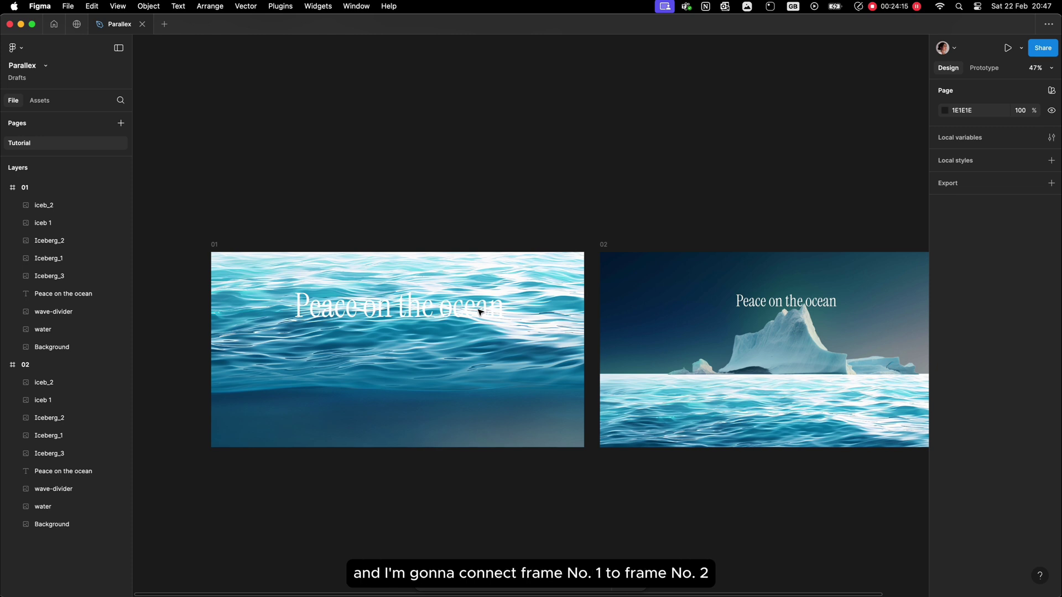
scroll(423, 317, "right", 1)
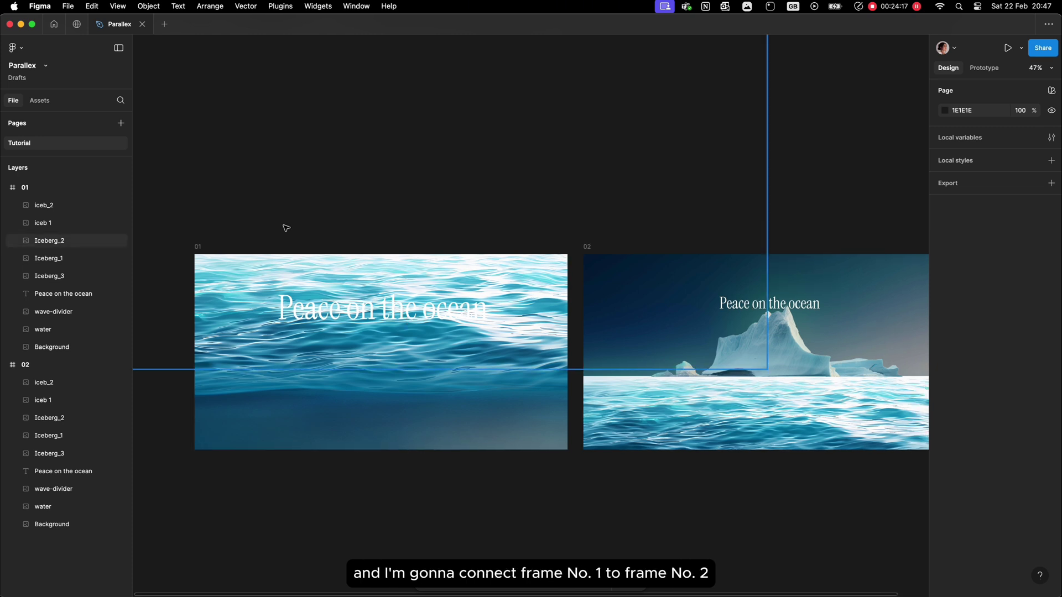
Link frame 01 to frame 02 with an On drag, Smart animate, Slow 600ms transition.
left_click(199, 246)
left_click(973, 69)
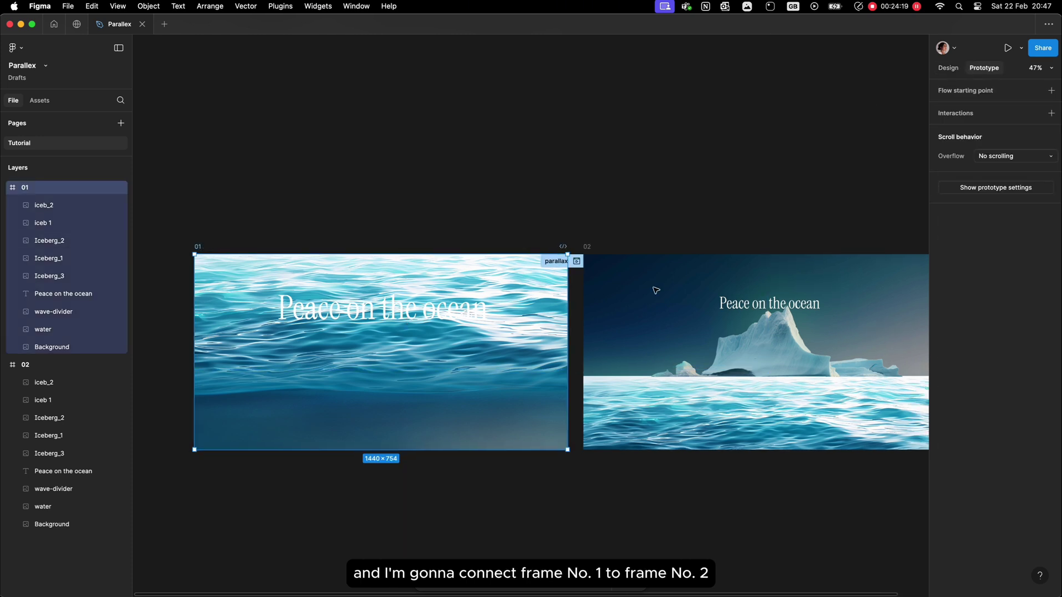
scroll(569, 256, "up", 5)
scroll(569, 257, "down", 3)
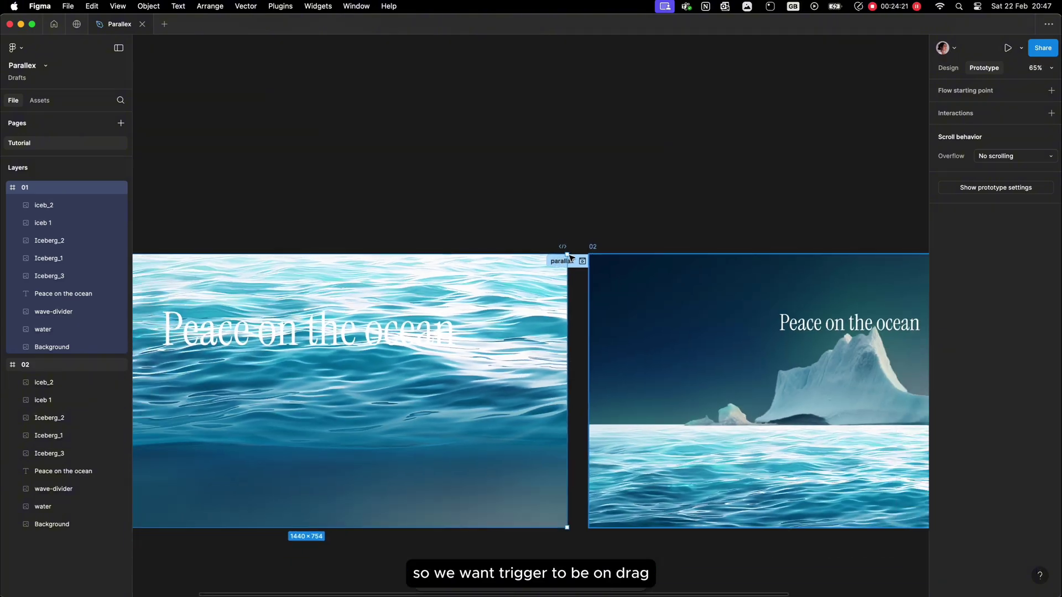
left_click_drag(566, 391, 609, 401)
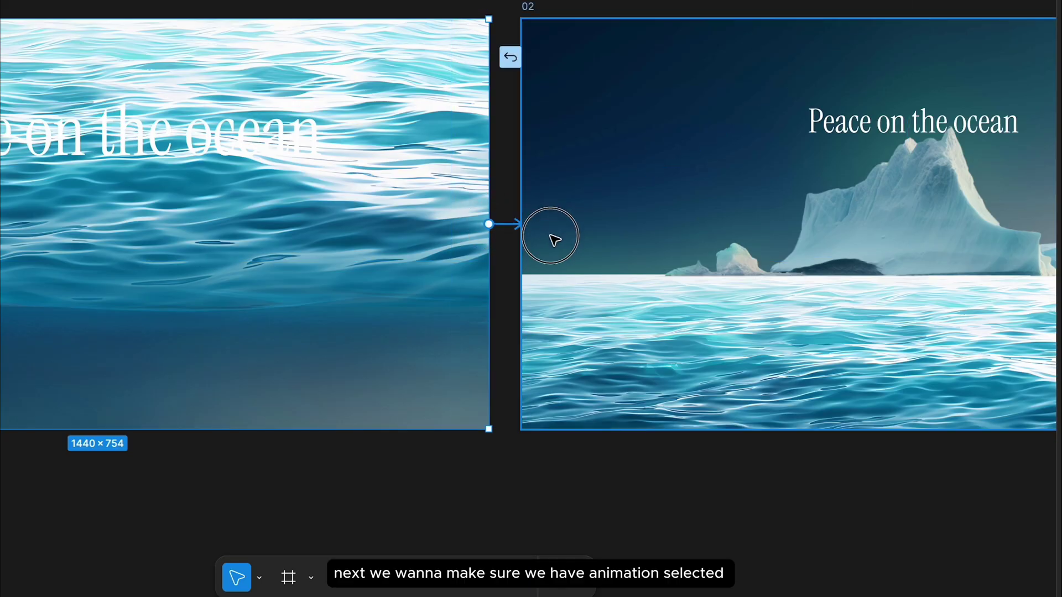
left_click_drag(553, 238, 553, 238)
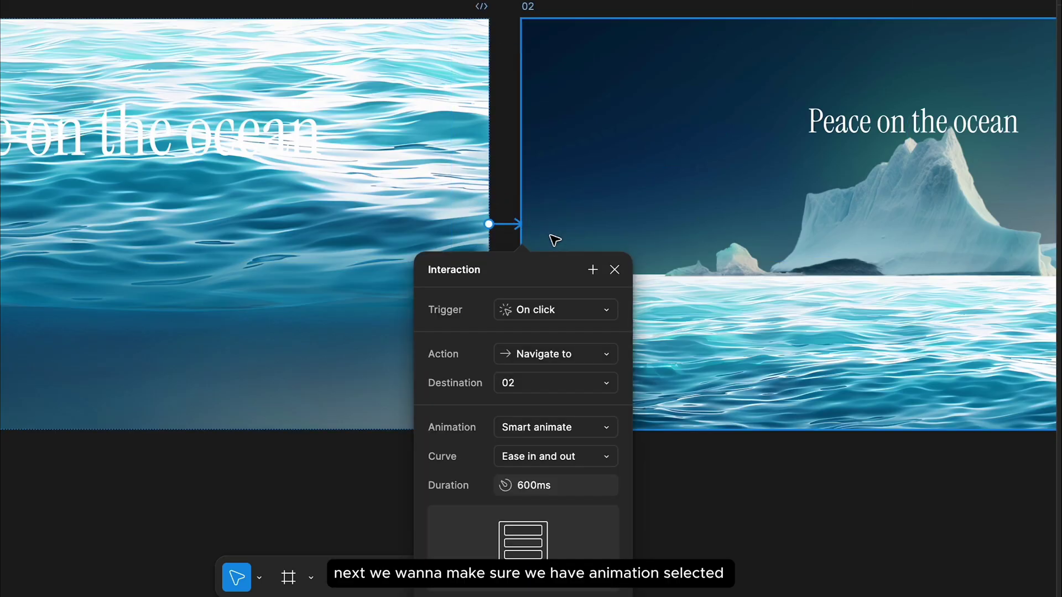
left_click(559, 308)
left_click(560, 330)
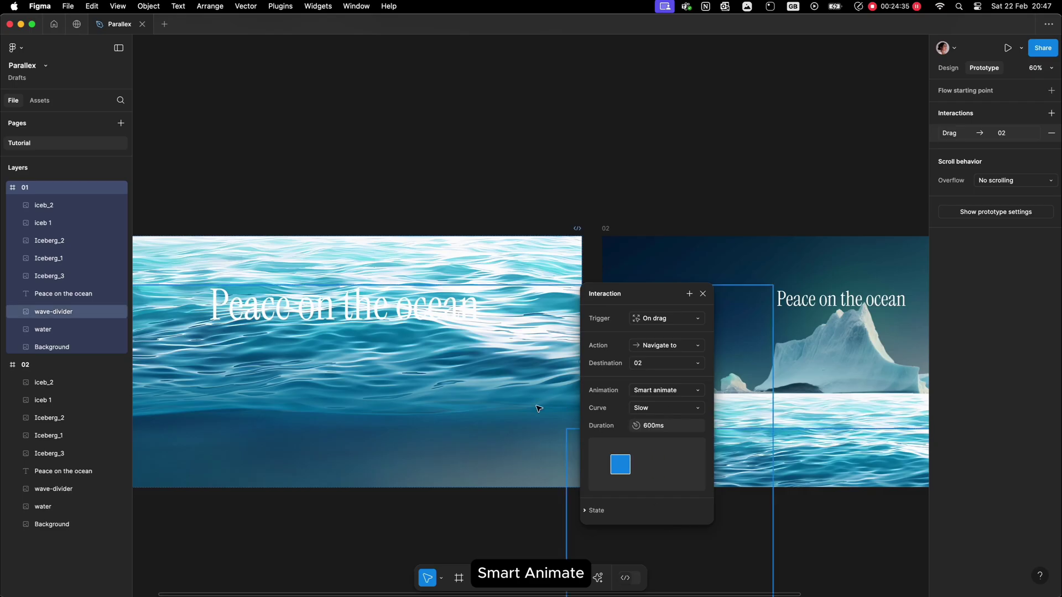
scroll(540, 408, "down", 2)
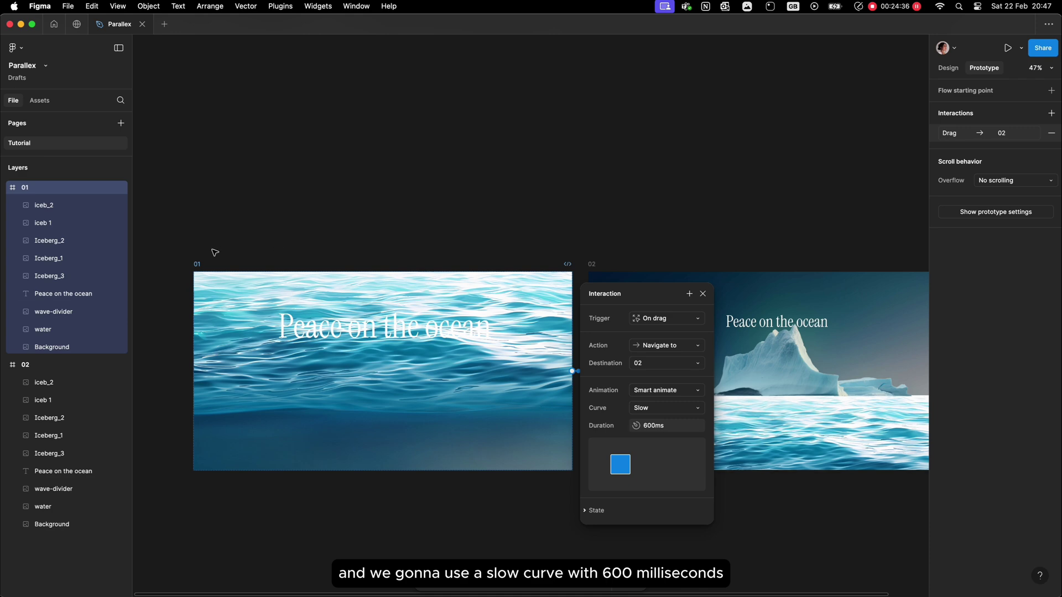
Make frame 01 the Flow 1 starting point and preview the drag transition.
left_click(200, 270)
left_click(1051, 90)
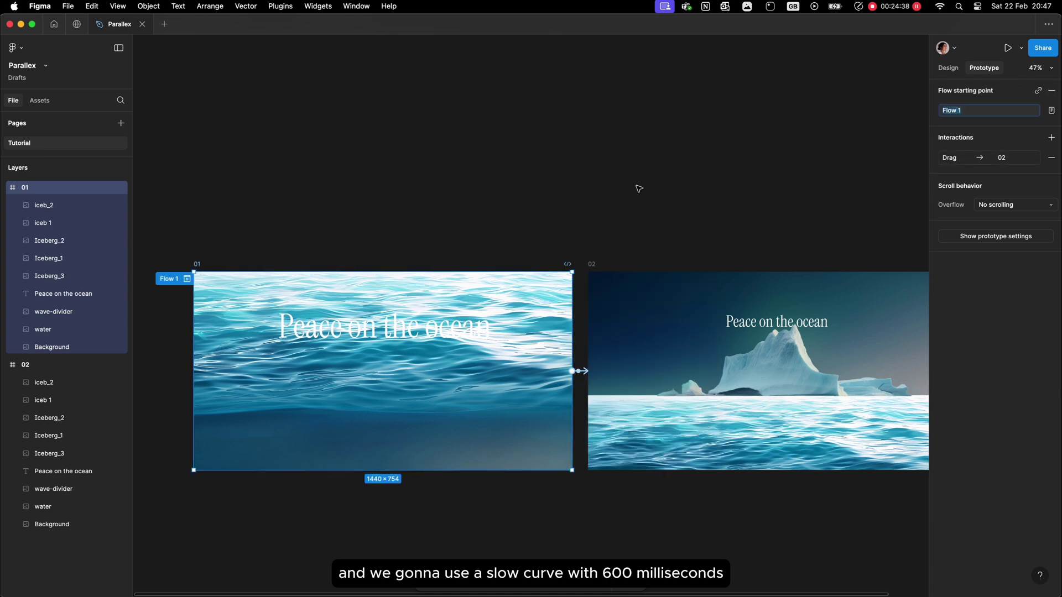
left_click(187, 278)
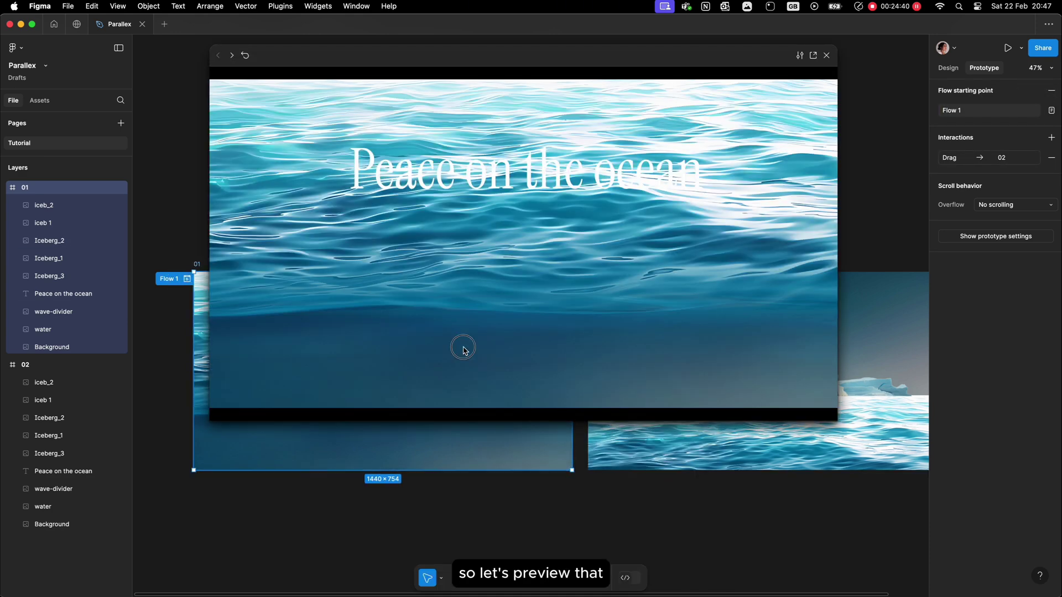
left_click_drag(464, 348, 457, 311)
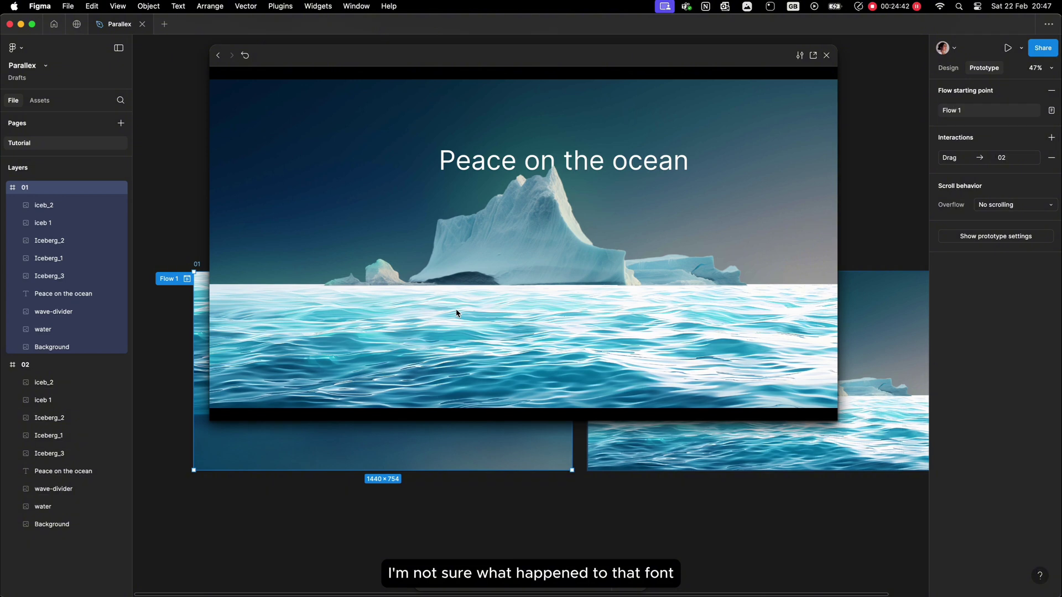
Close the preview and scale frame 01's five water and iceberg layers down slightly.
left_click(496, 232)
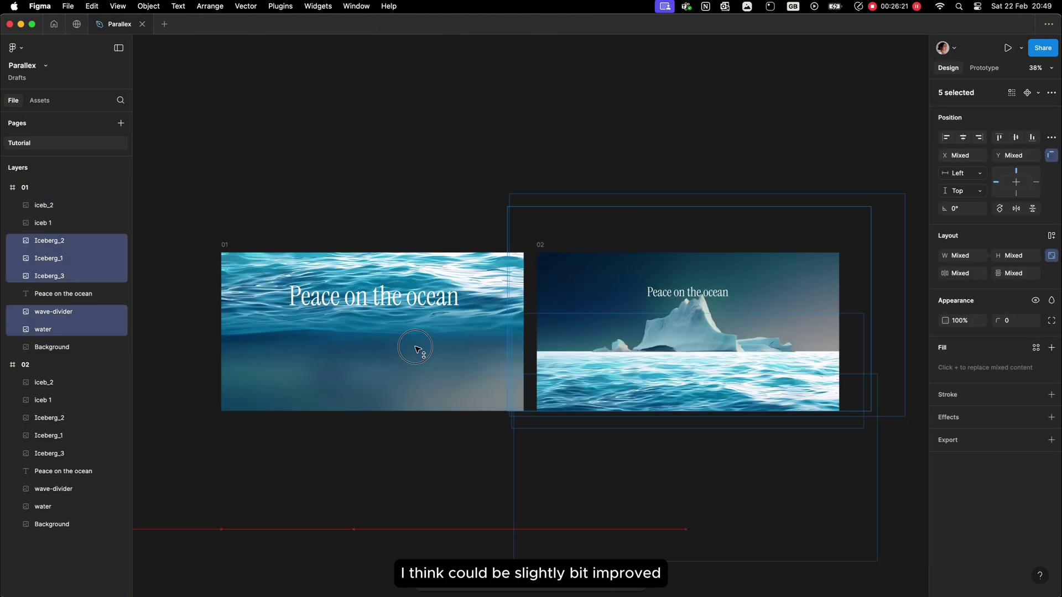
left_click_drag(414, 555, 415, 524)
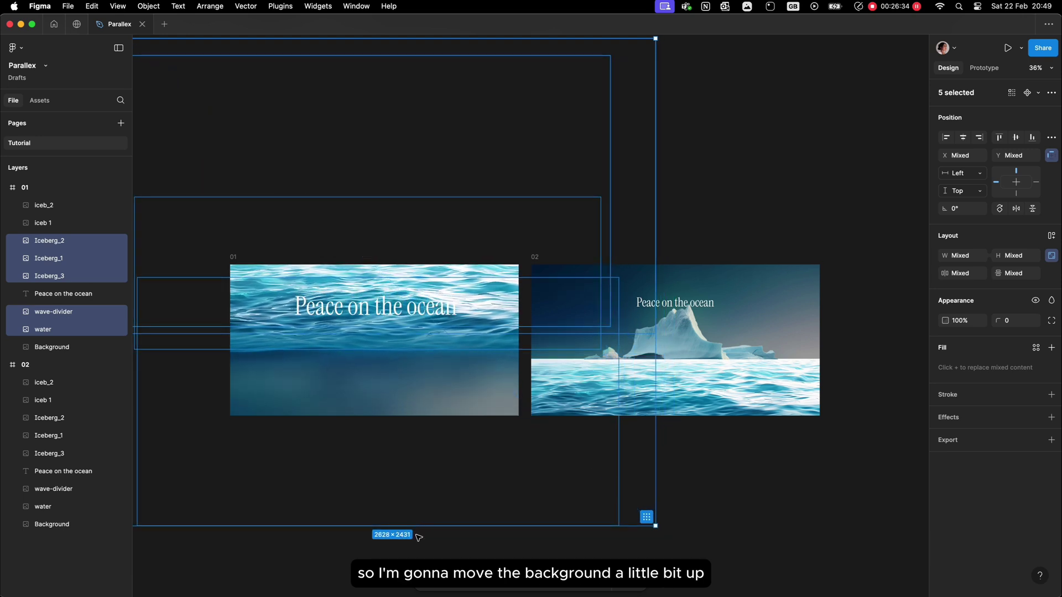
left_click(415, 543)
scroll(396, 447, "up", 3)
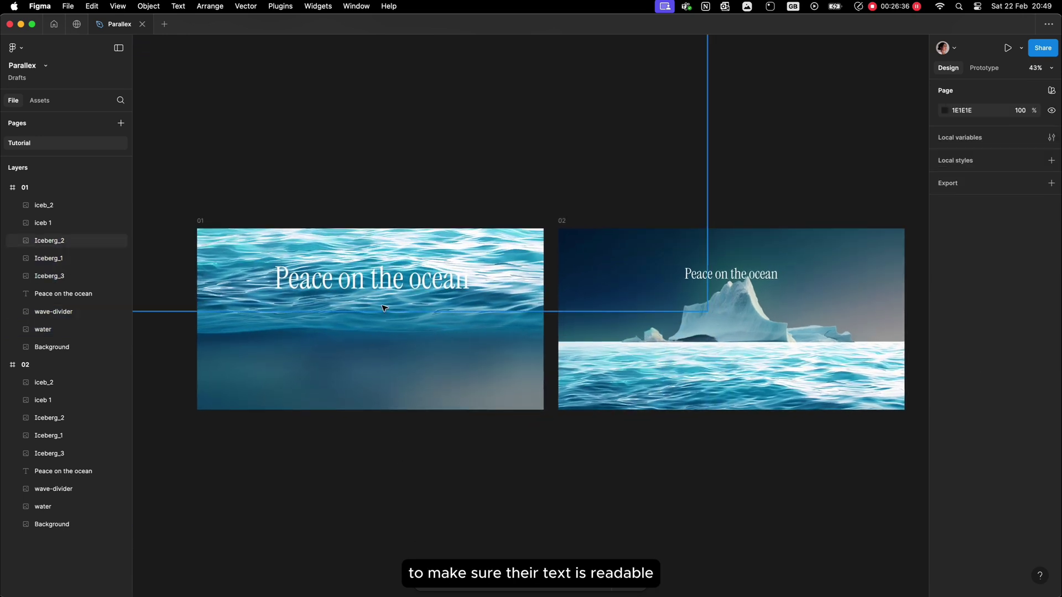
scroll(553, 282, "down", 2)
scroll(531, 258, "right", 2)
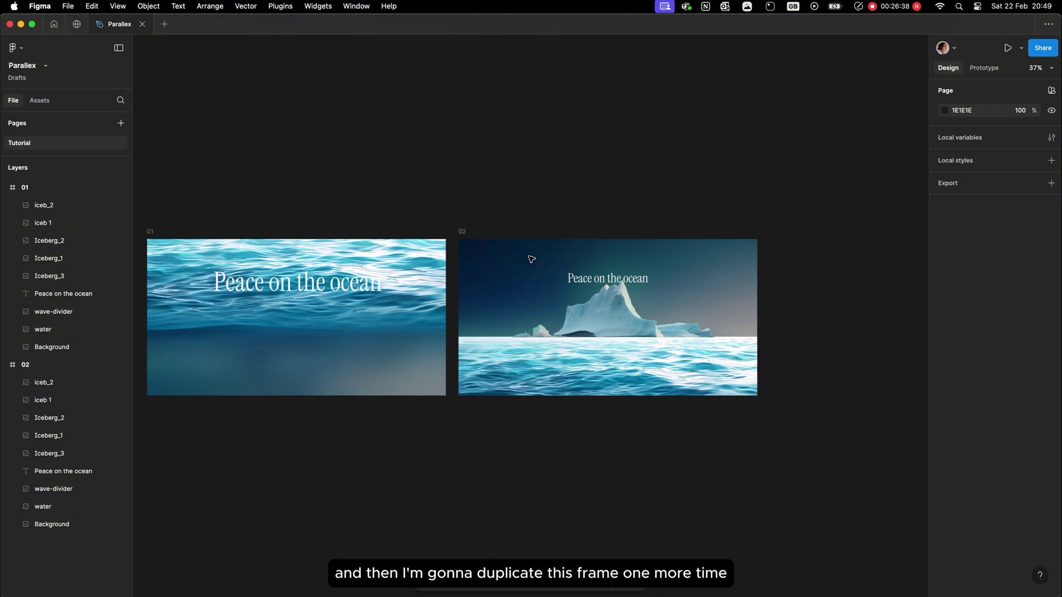
Duplicate frame 02 as a new frame 3 and move its title to the top.
left_click_drag(456, 234, 801, 220)
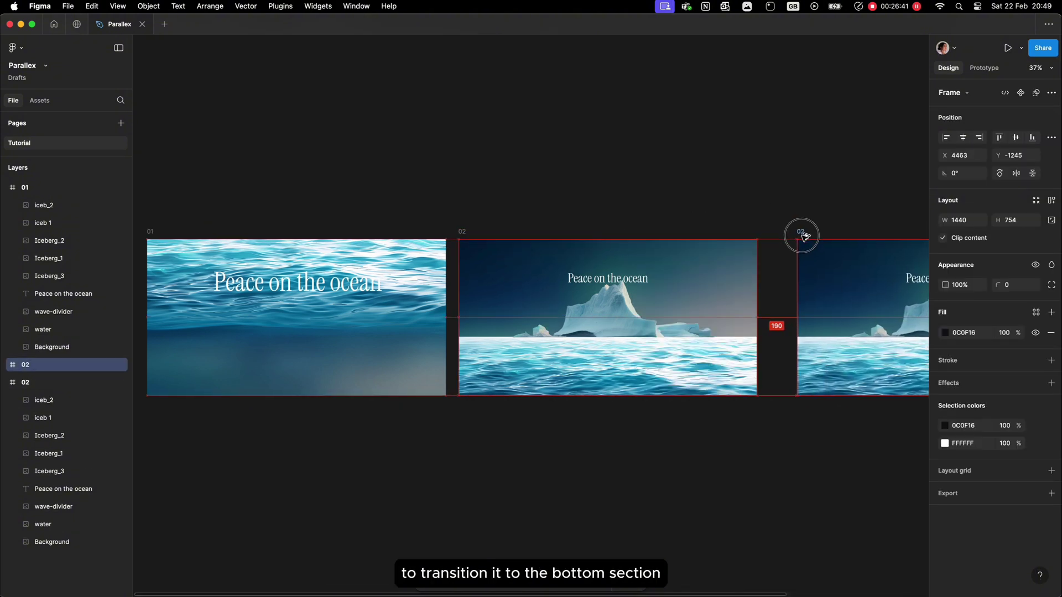
scroll(801, 235, "right", 2)
scroll(804, 237, "up", 2)
scroll(803, 236, "up", 1)
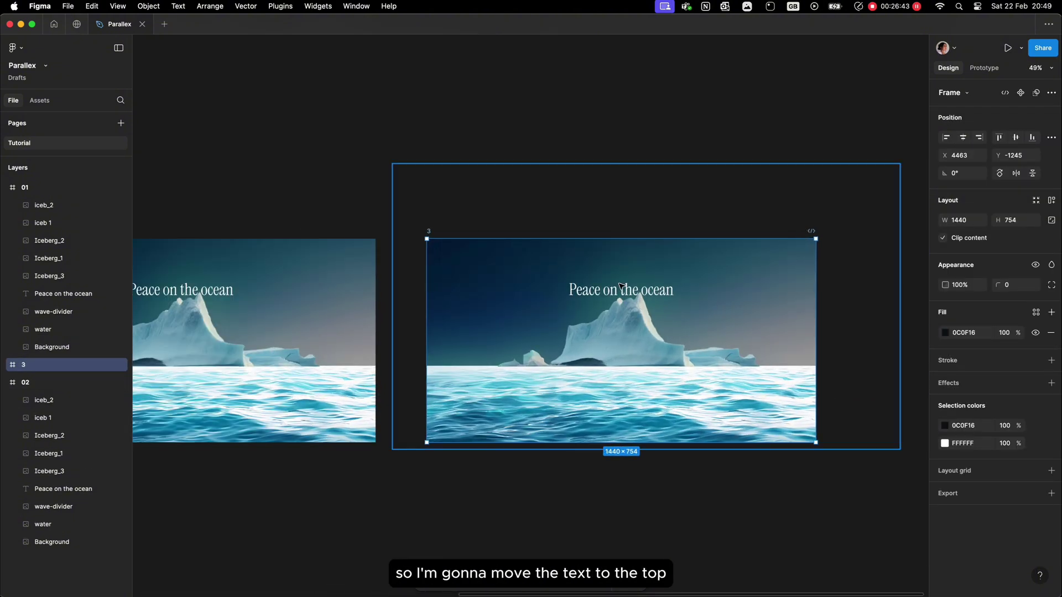
left_click_drag(620, 286, 608, 263)
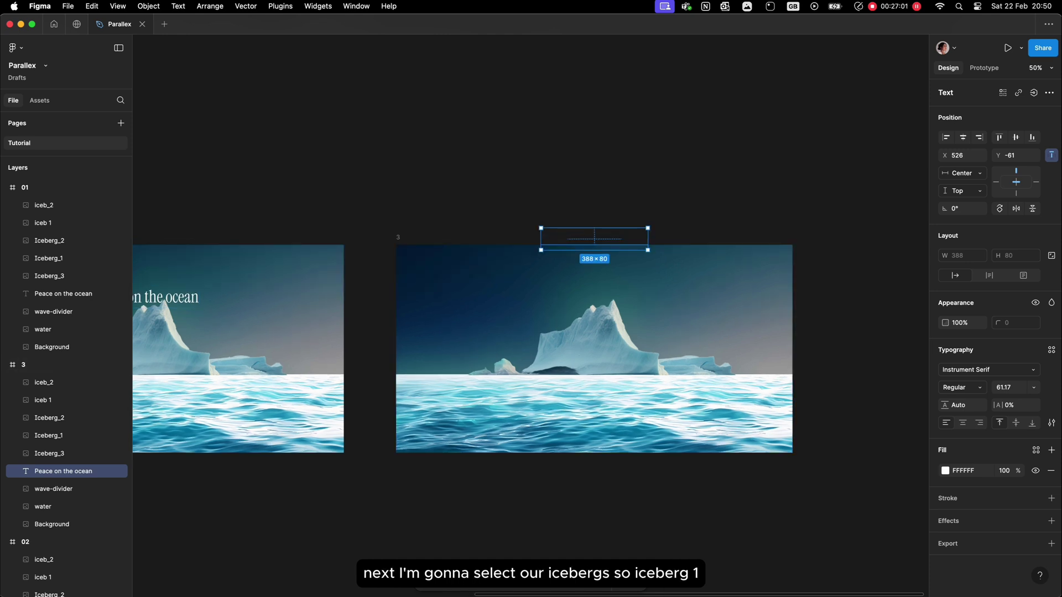
Select Iceberg_1, Iceberg_2 and Iceberg_3 in frame 3 and shrink them toward the top.
left_click(53, 452)
left_click(54, 418)
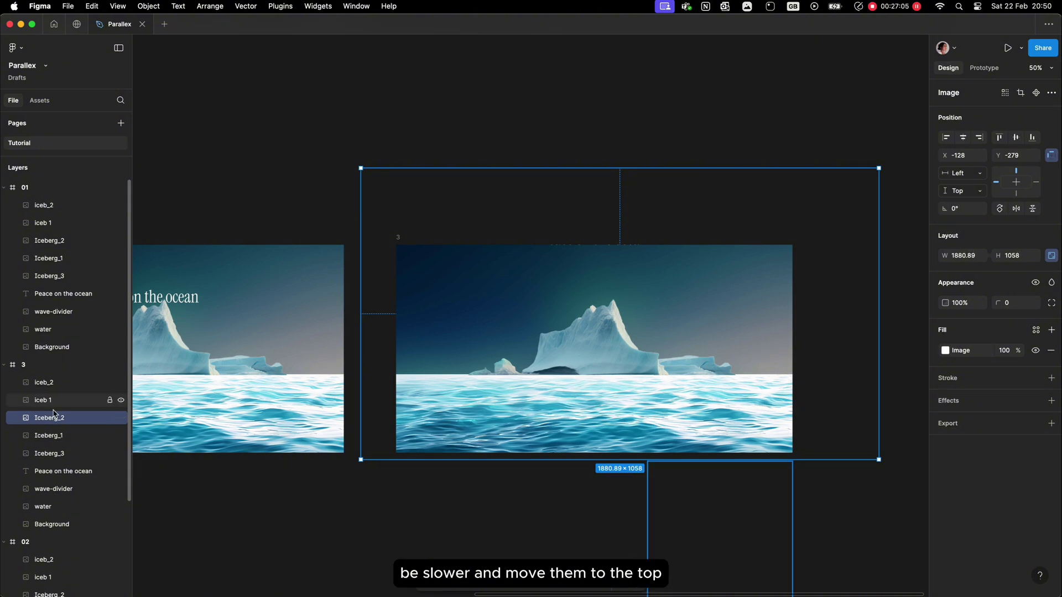
left_click(58, 436, "shift")
left_click(55, 453, "shift")
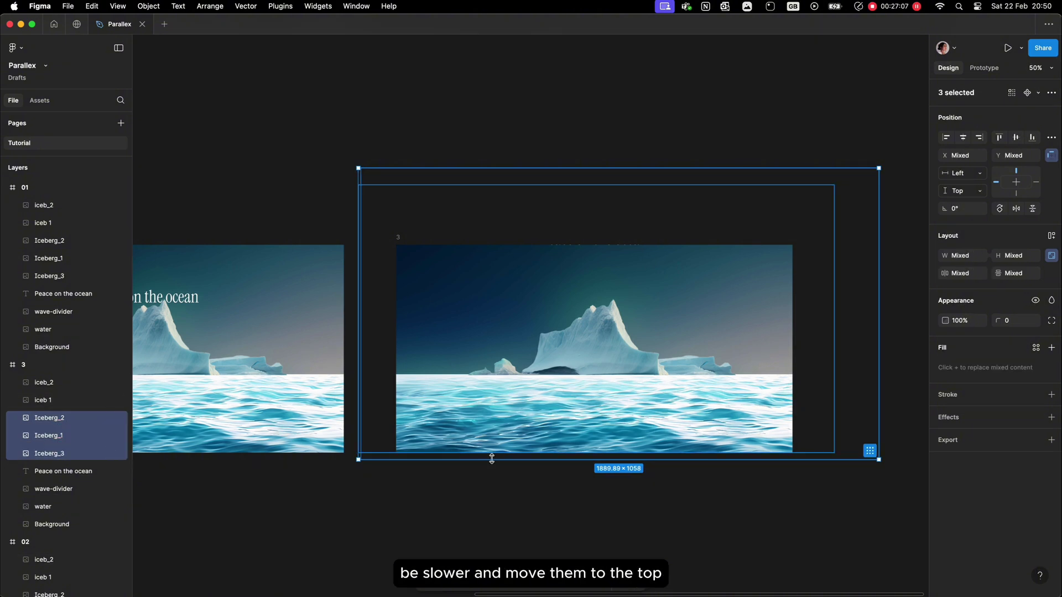
left_click_drag(534, 460, 541, 360)
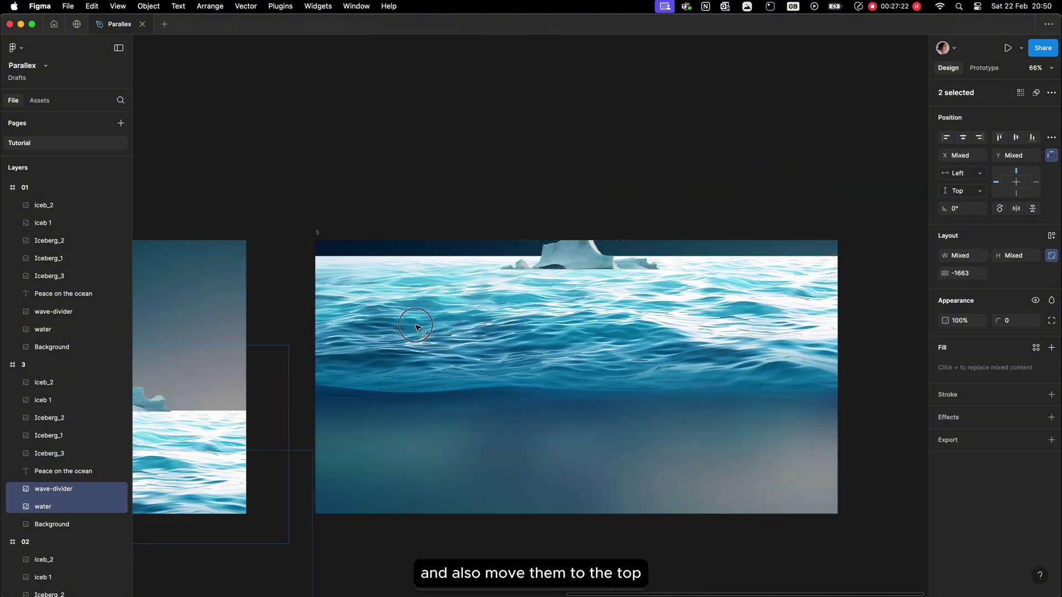
Raise frame 3's water and wave divider and scale the water image down slightly.
left_click_drag(416, 326, 416, 317)
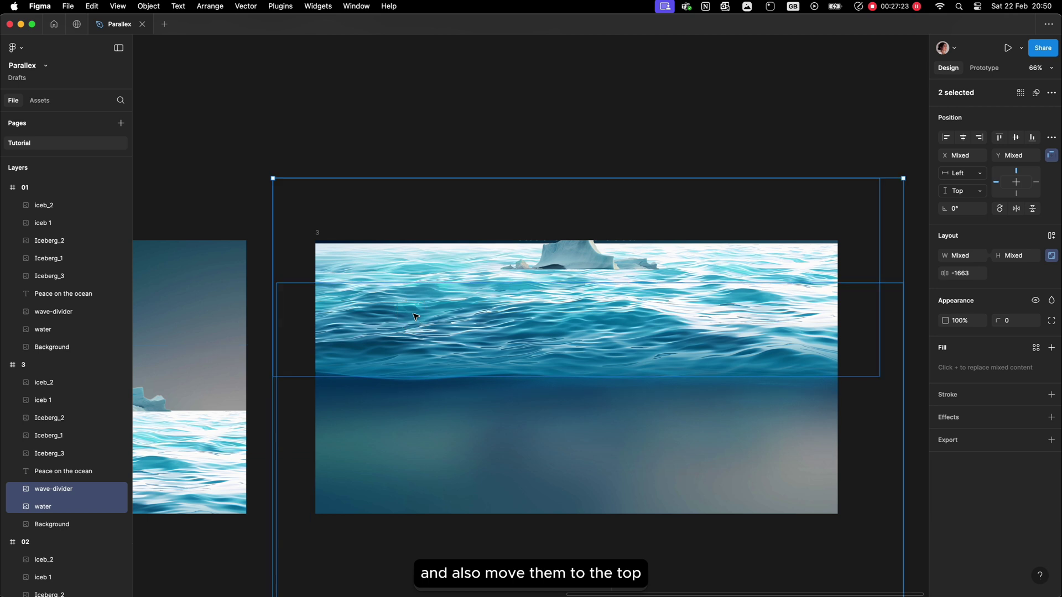
scroll(470, 417, "down", 3)
left_click_drag(481, 430, 483, 425)
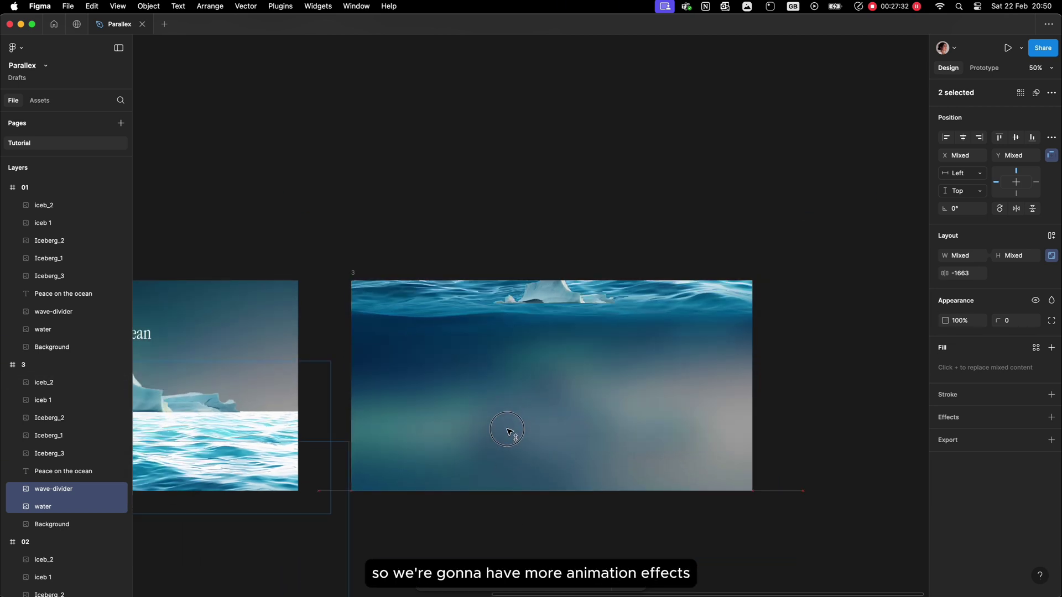
left_click(439, 167)
left_click_drag(439, 167, 436, 187)
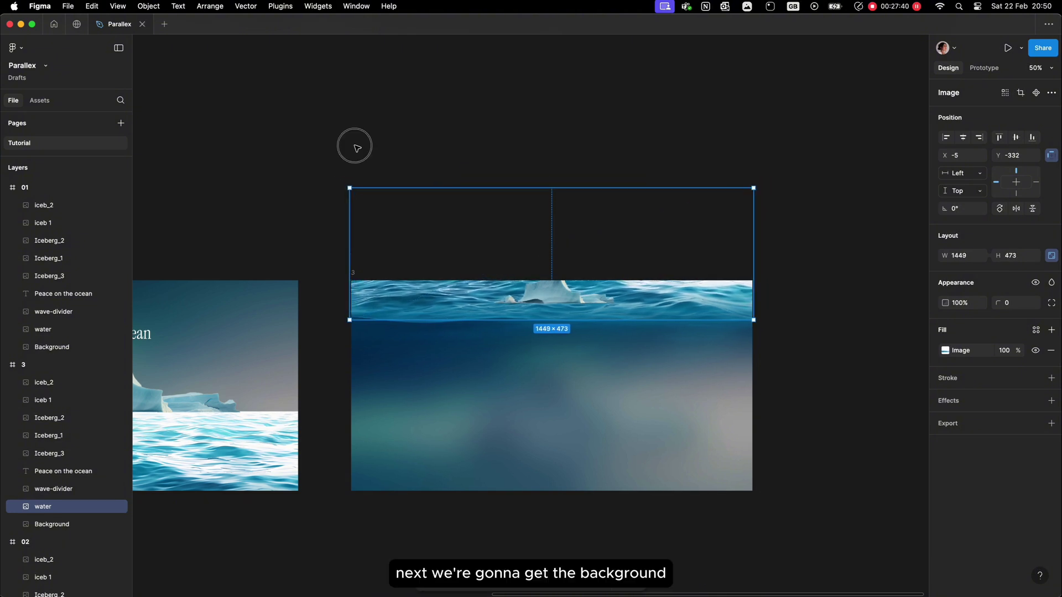
left_click(355, 147)
scroll(356, 147, "down", 2)
scroll(437, 221, "left", 2)
Move frame 3's background image up and raise both icebergs into its bottom-right corner.
left_click(525, 366)
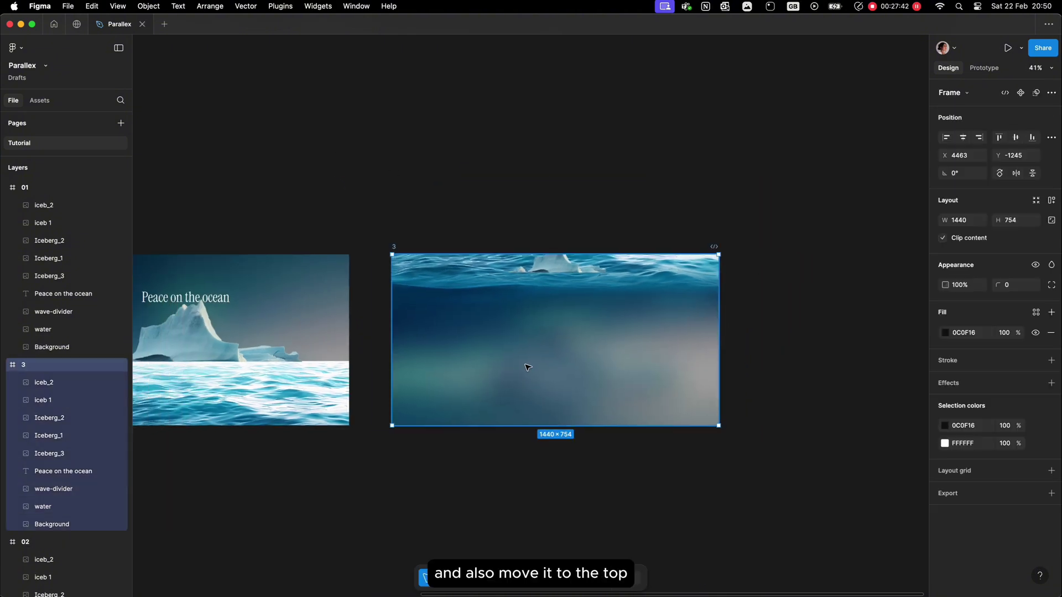
left_click(69, 525)
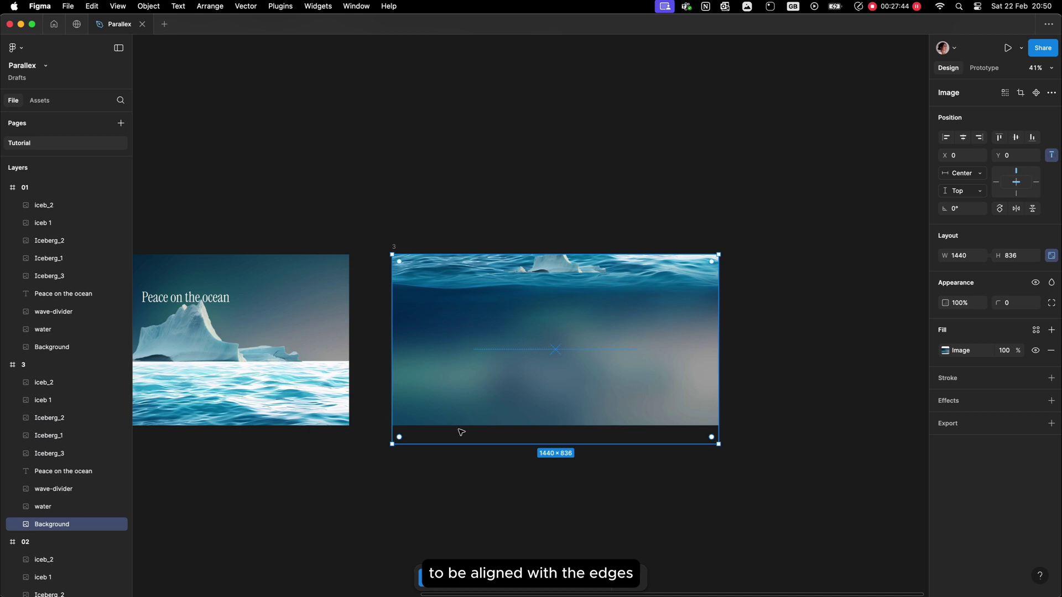
left_click_drag(461, 433, 453, 277)
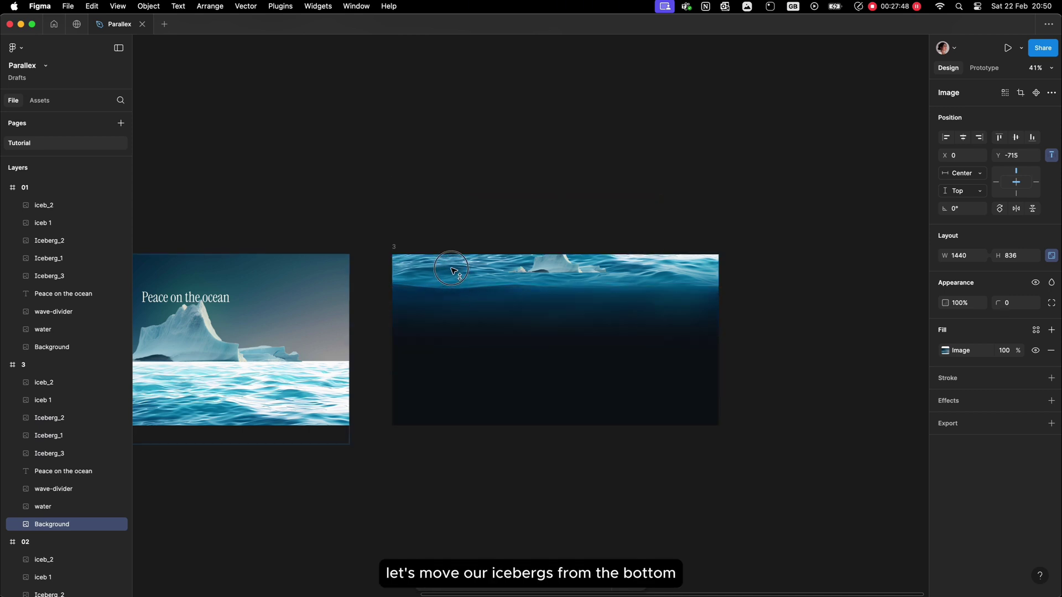
left_click(49, 382, "shift")
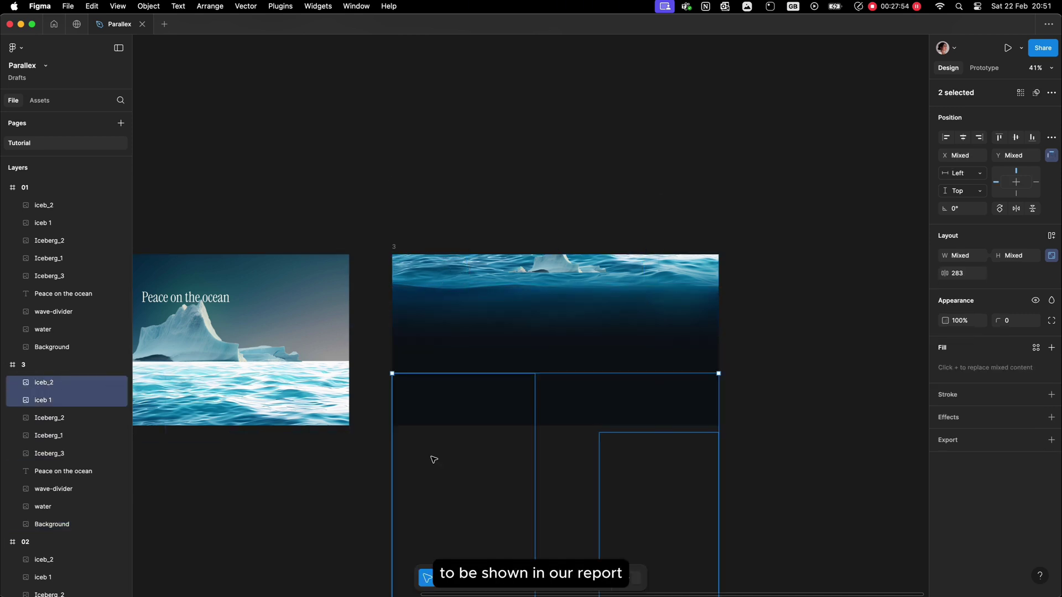
left_click_drag(489, 459, 493, 373)
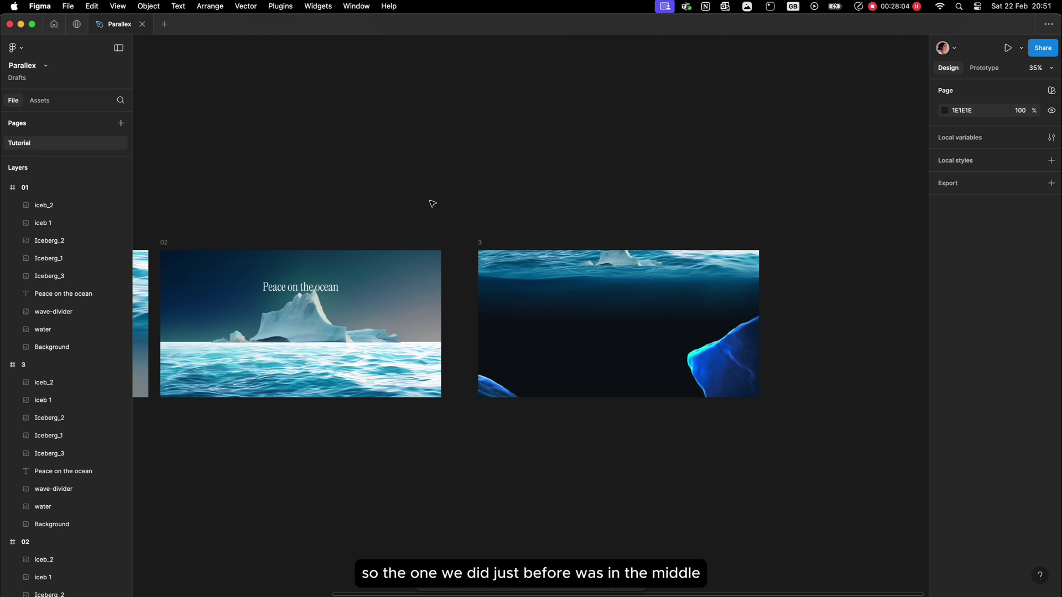
Alt-drag frame 3 into a new frame 4, then select frame 01's Background and water layers.
left_click(479, 243)
left_click_drag(481, 244, 782, 243)
scroll(783, 246, "right", 5)
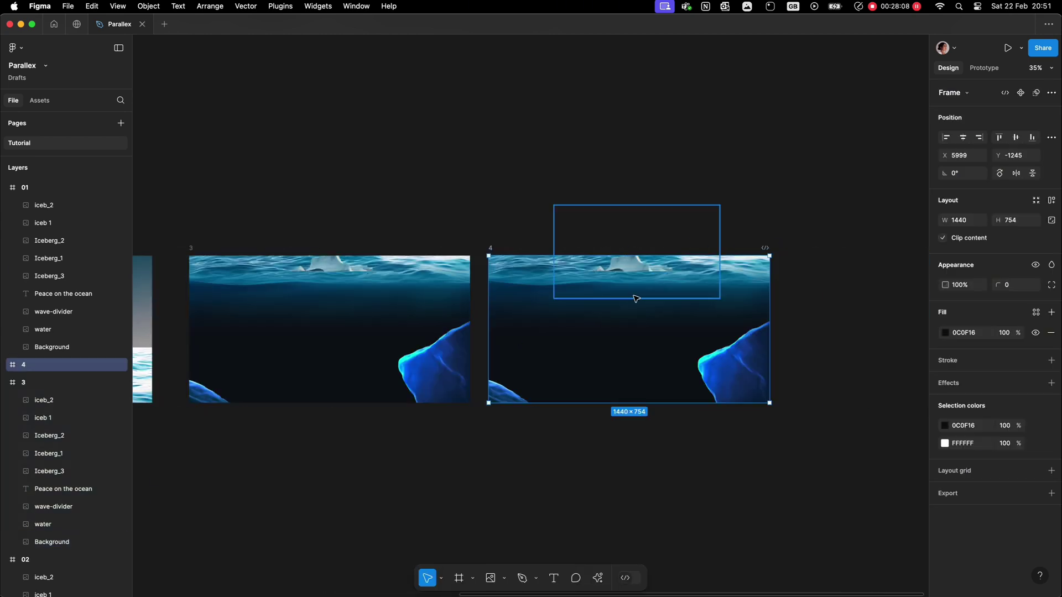
left_click(45, 347)
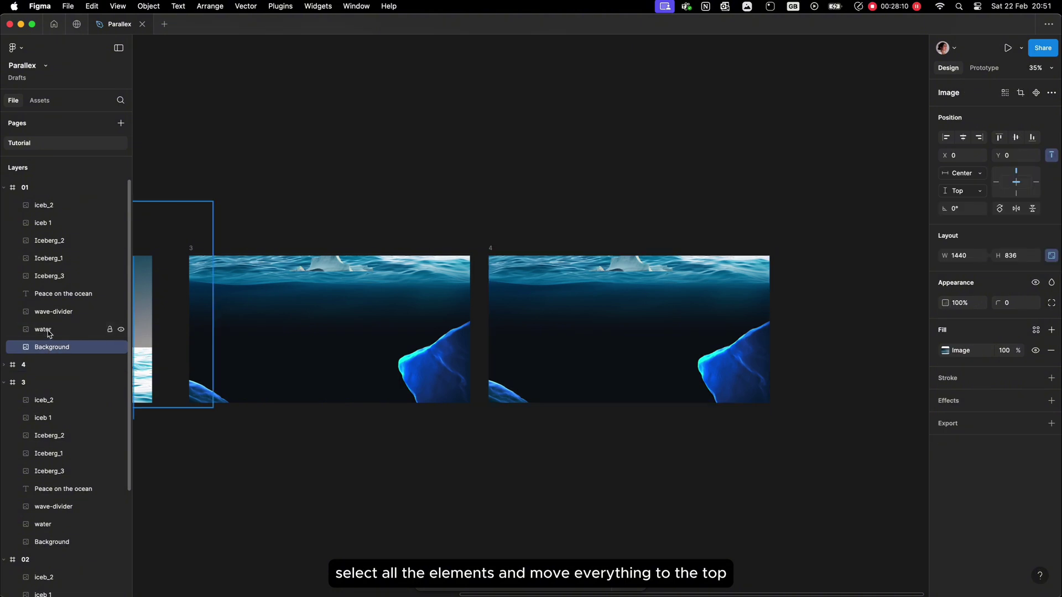
left_click(48, 331, "shift")
Add a 'This is header' heading at size 48.
left_click(51, 311, "shift")
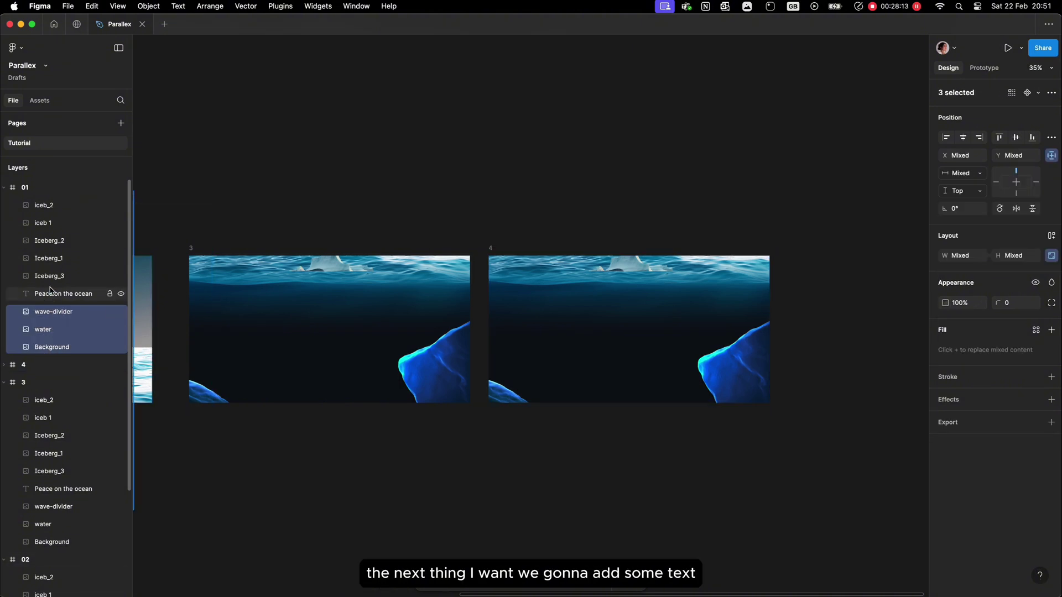
left_click(52, 294, "shift")
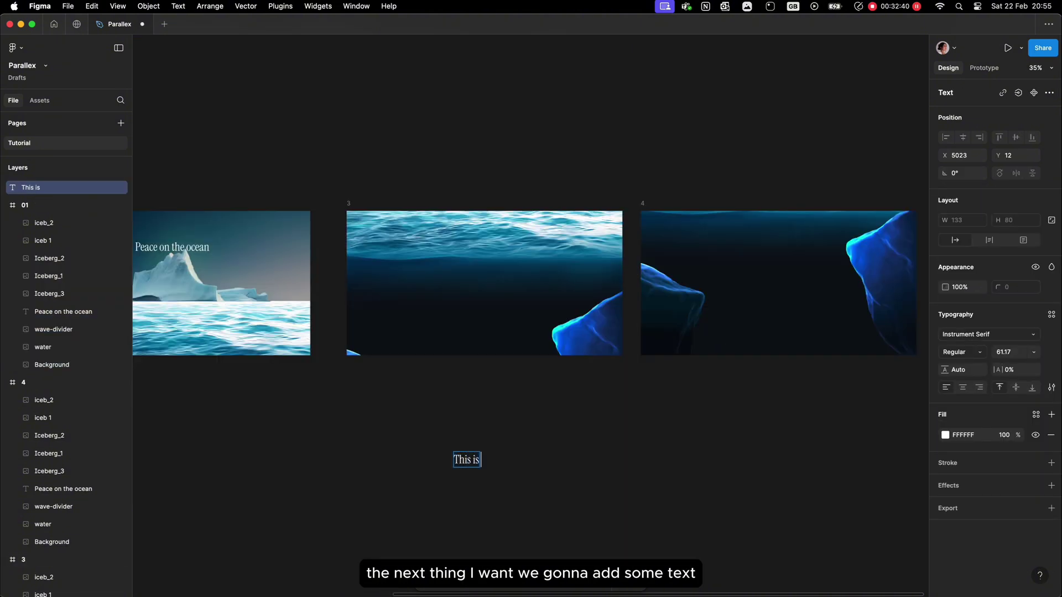
type("heafe")
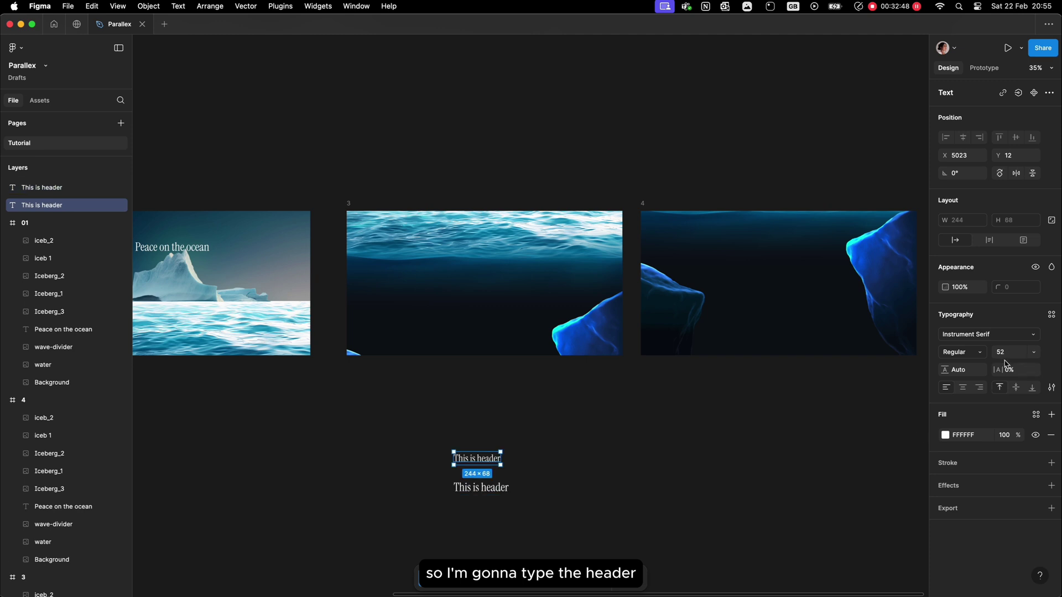
type("48")
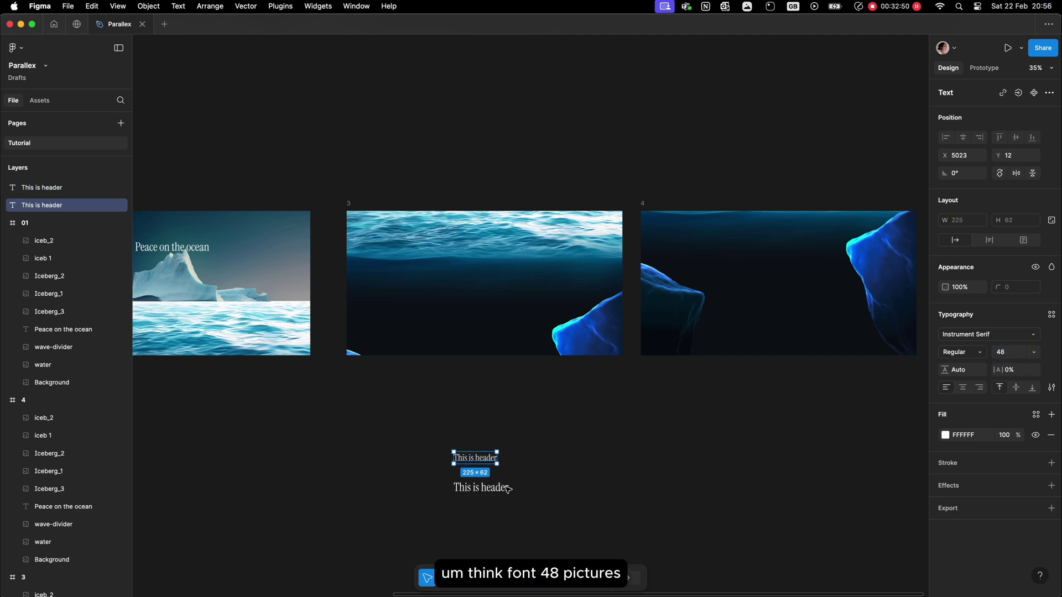
Set the sample paragraph to size 20 and narrow it so it wraps below the header.
left_click(507, 488)
scroll(498, 481, "down", 2)
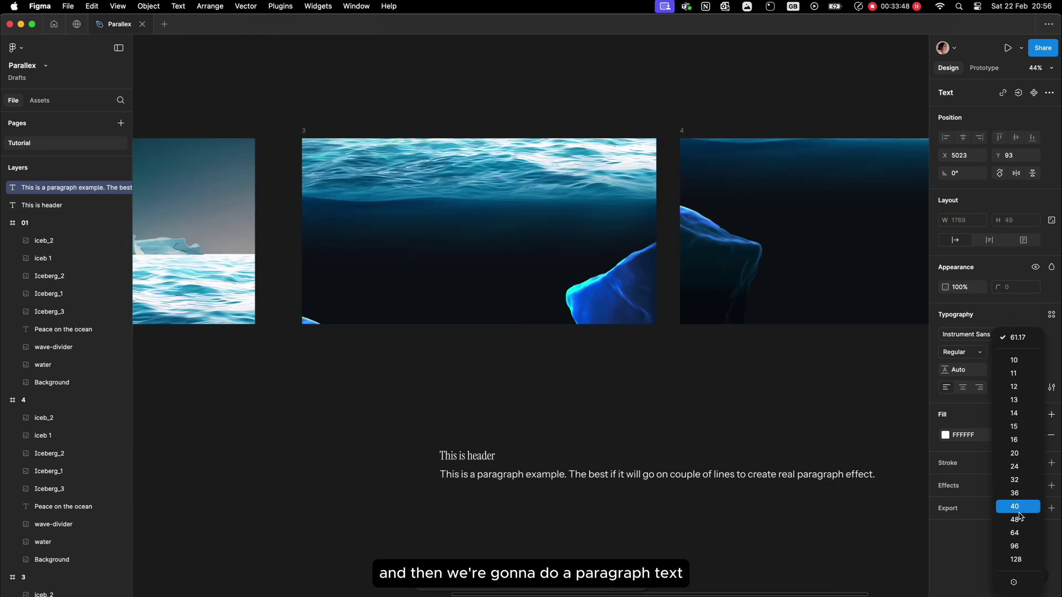
left_click(1014, 454)
scroll(649, 430, "up", 5)
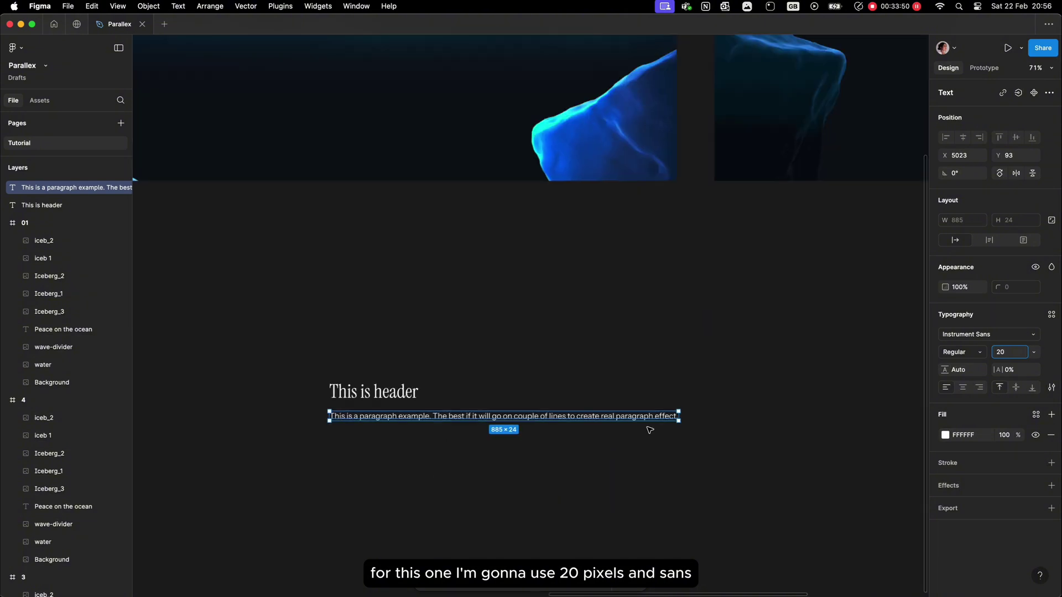
left_click_drag(682, 415, 460, 458)
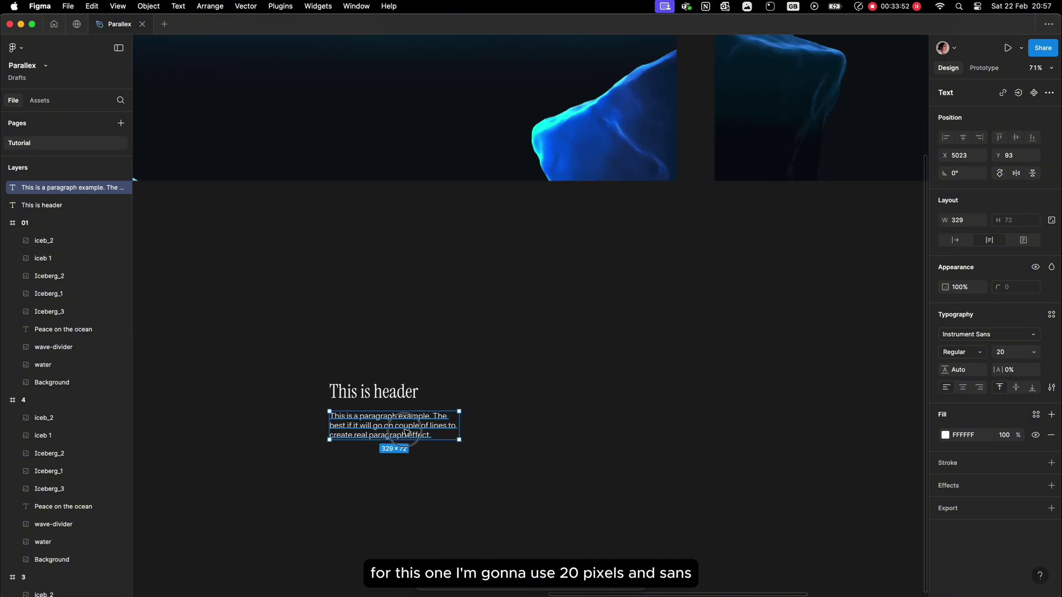
double_click(441, 436)
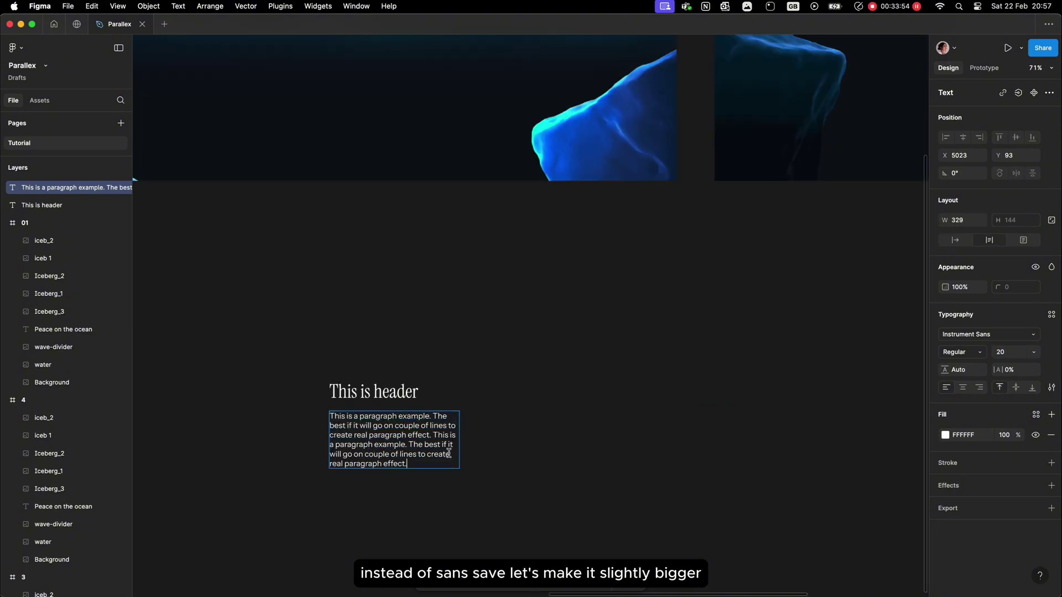
key("Escape")
scroll(512, 474, "down", 5)
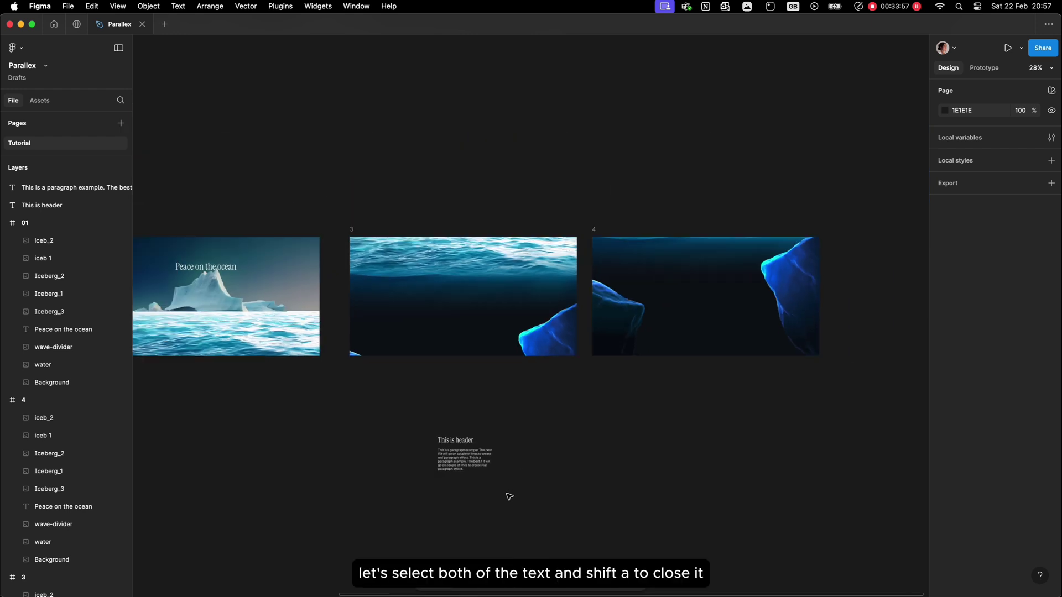
left_click_drag(507, 496, 405, 417)
scroll(433, 465, "up", 4)
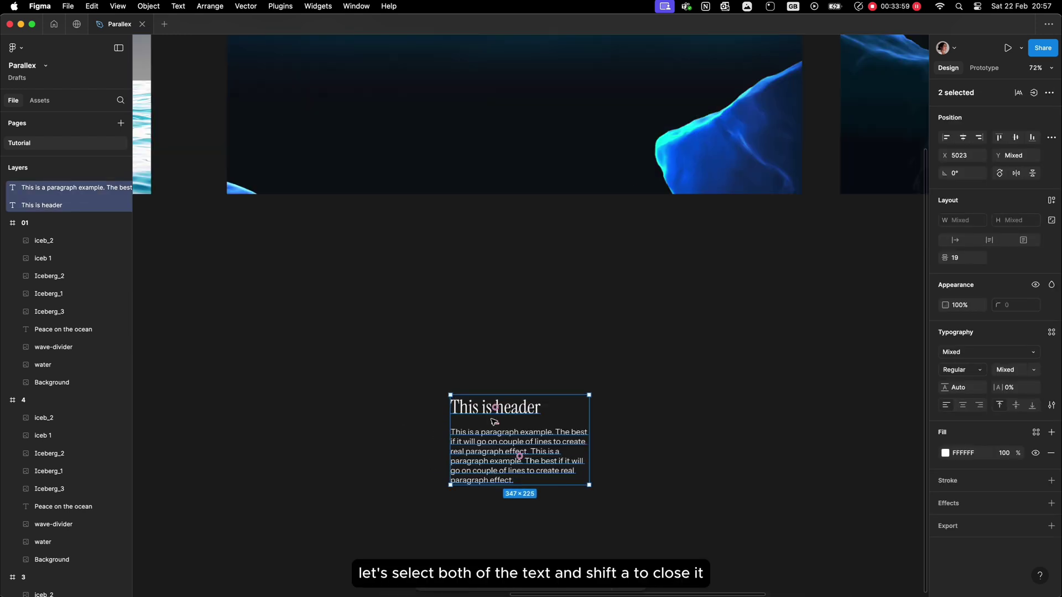
Wrap the header and paragraph in a Shift+A auto-layout frame named 'Text'.
key("shift+a")
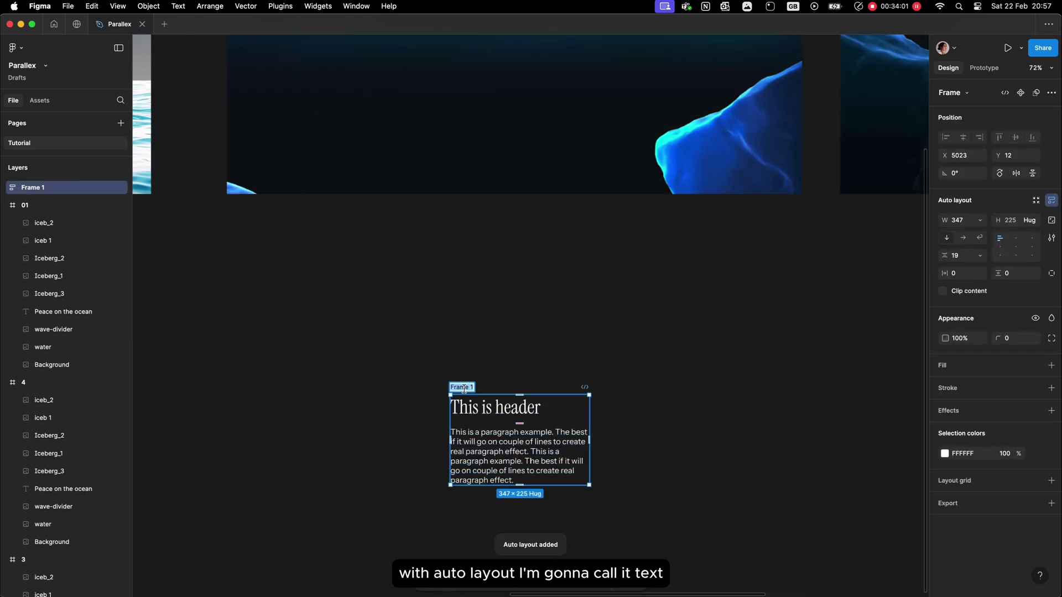
type("T")
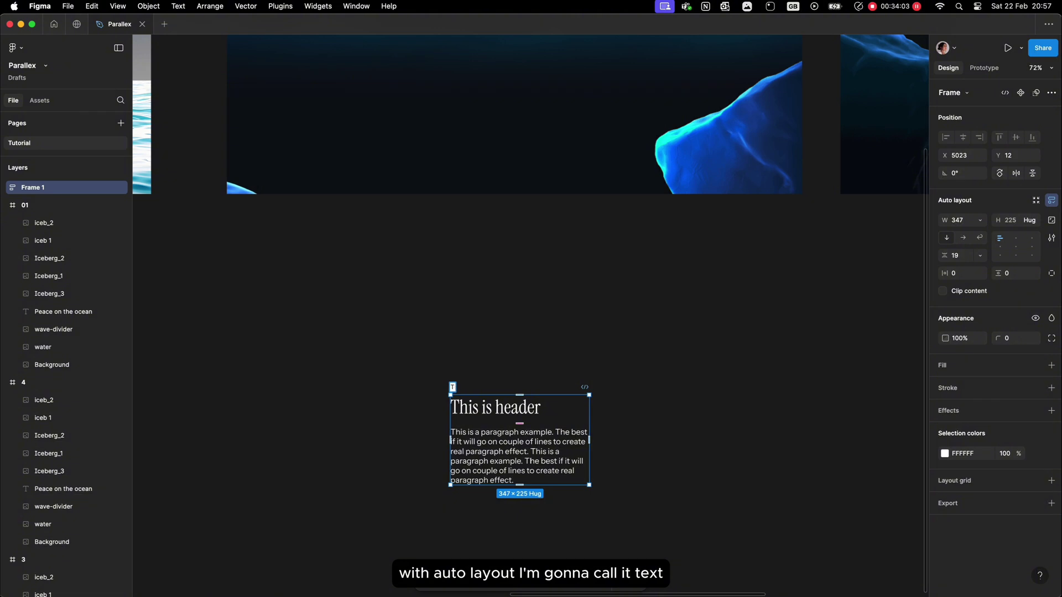
type("Extext")
key("Return")
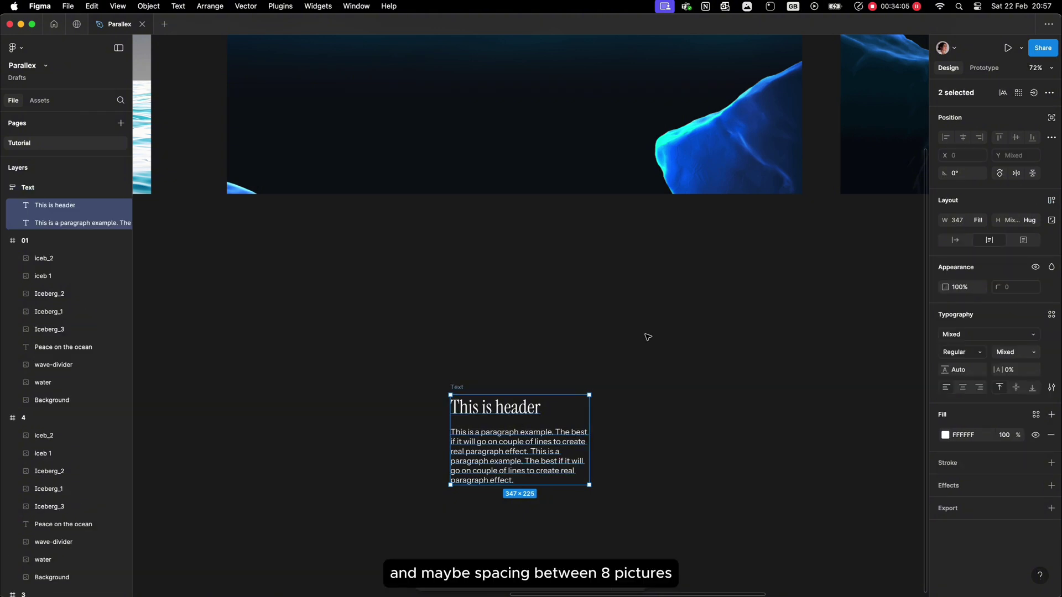
left_click(521, 413)
double_click(47, 213)
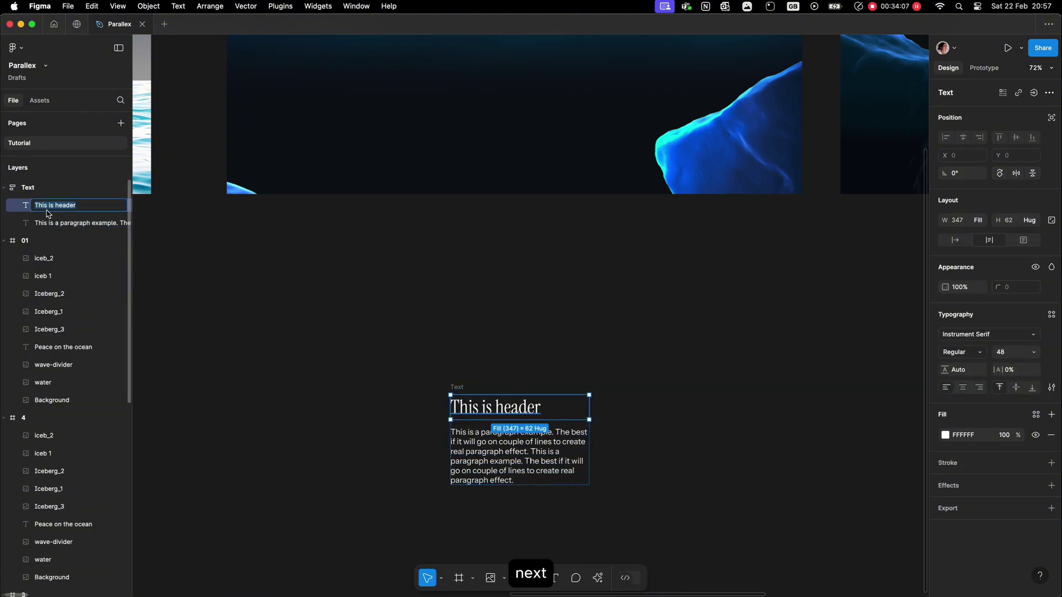
left_click(203, 222)
Move the Text block into frame 4 and lower the tall iceberg slightly.
scroll(364, 342, "down", 3)
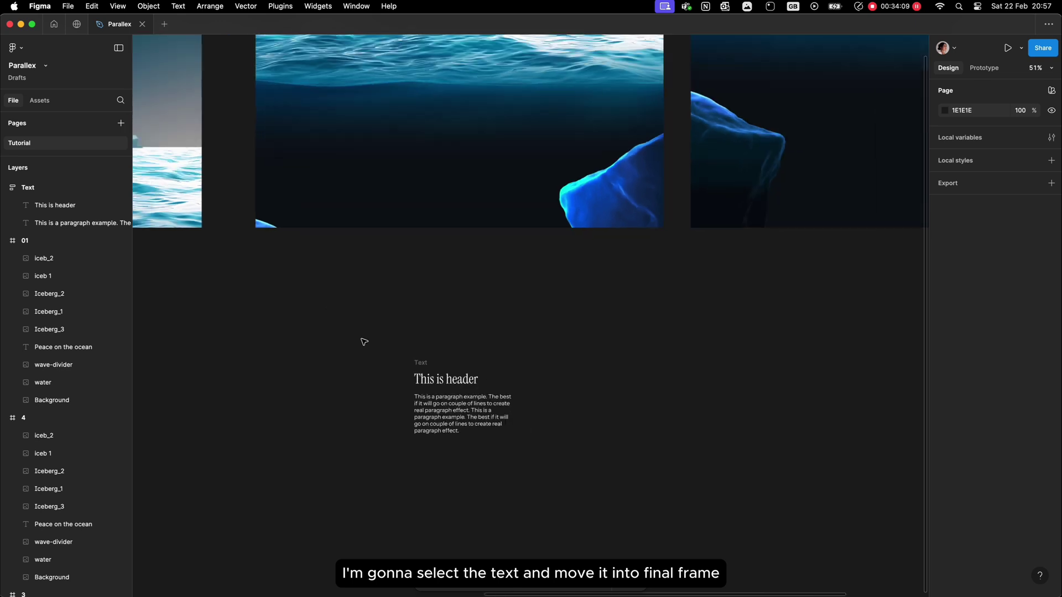
left_click(429, 354)
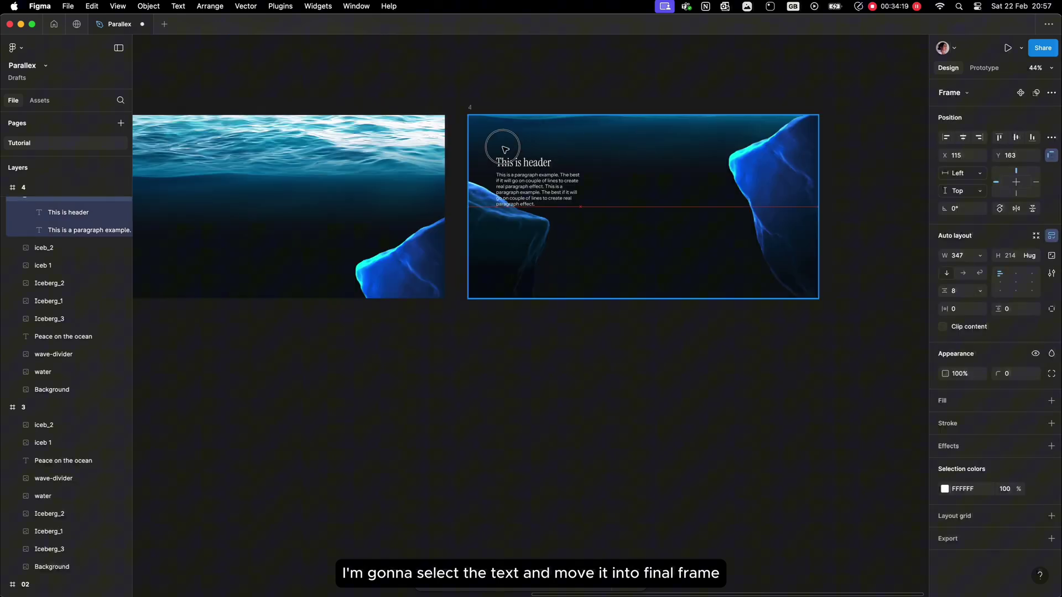
left_click_drag(498, 147, 525, 161)
left_click(515, 232)
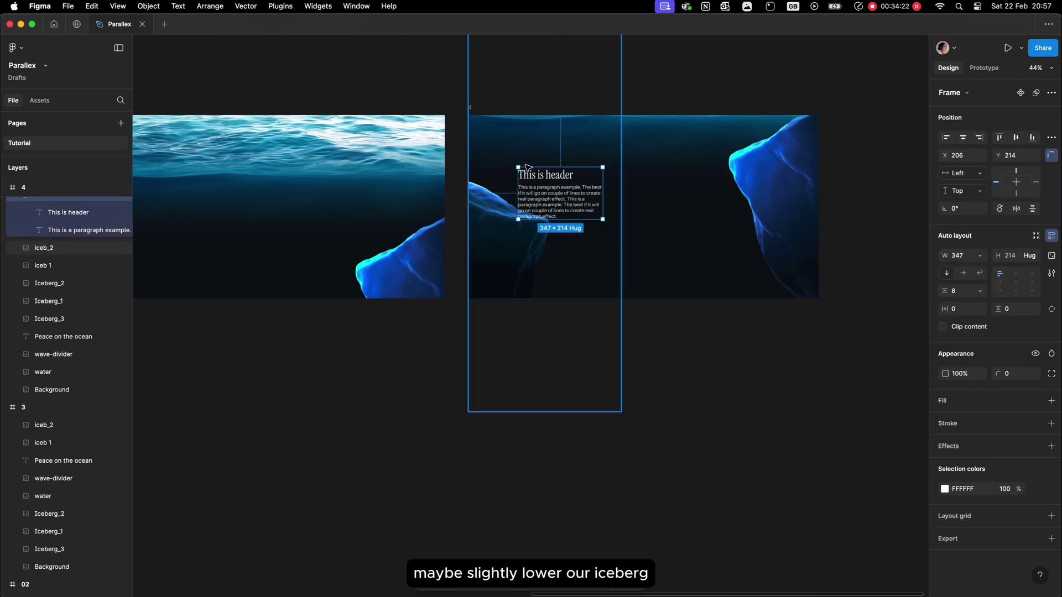
left_click_drag(514, 232, 514, 260)
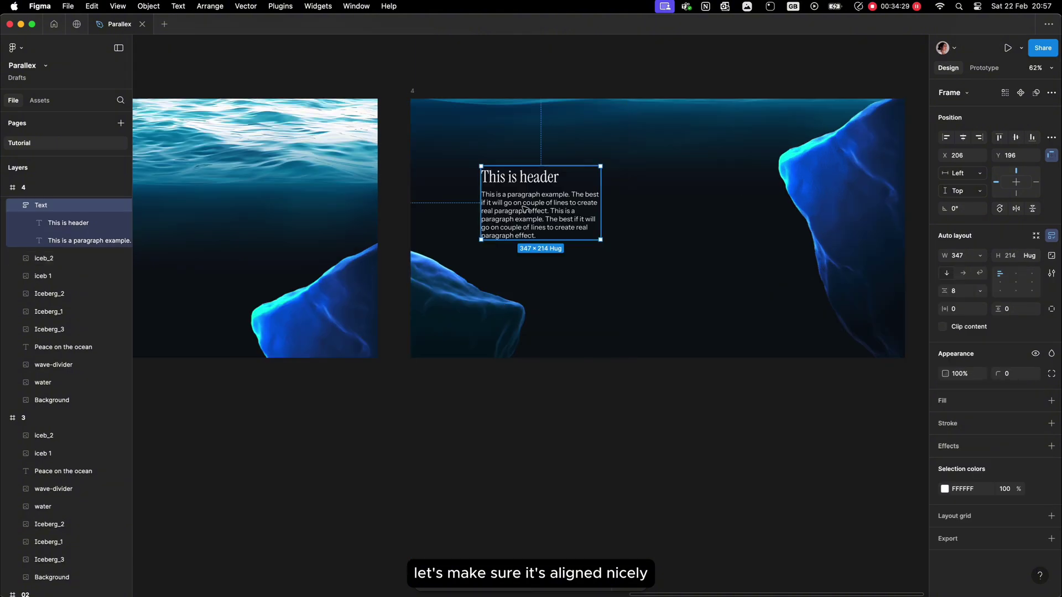
Place a right-aligned copy of the text block at lower right headed 'This is other header'.
left_click_drag(514, 195, 697, 323)
key("Return")
left_click(979, 387)
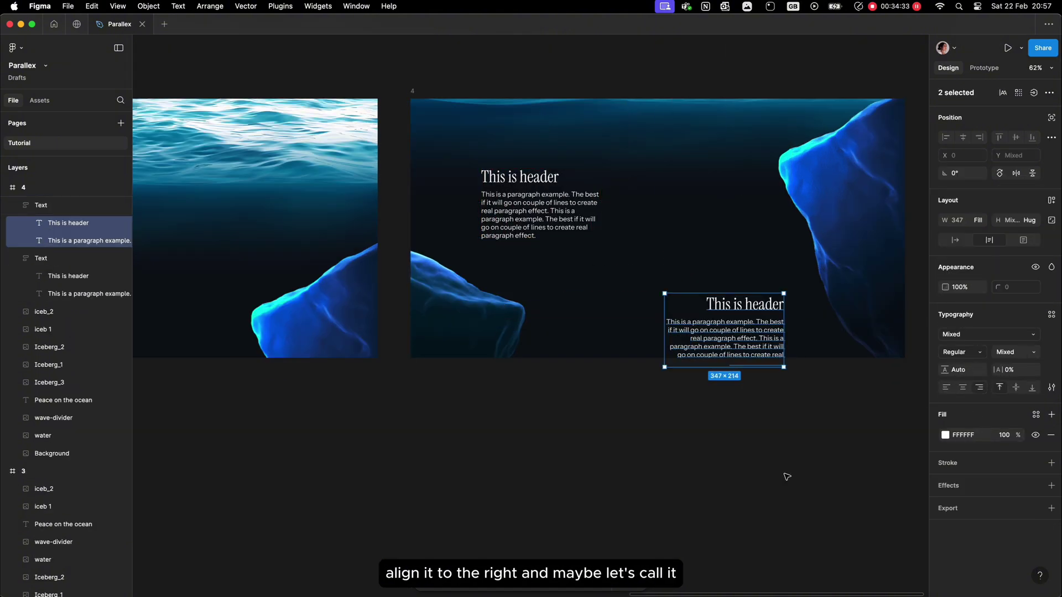
left_click(784, 473)
scroll(784, 474, "up", 5)
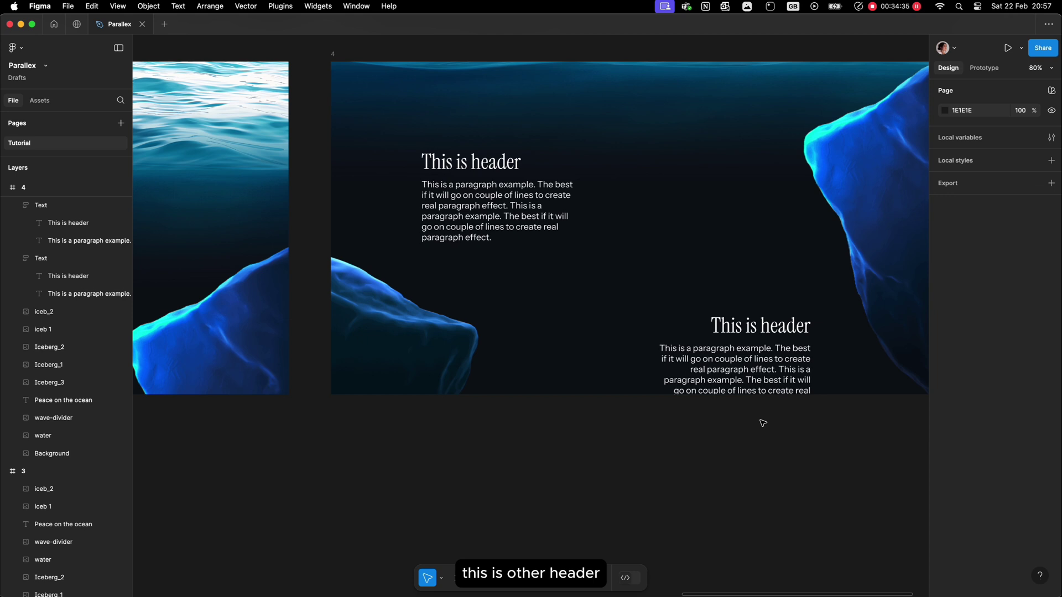
scroll(763, 423, "down", 3)
left_click(760, 354)
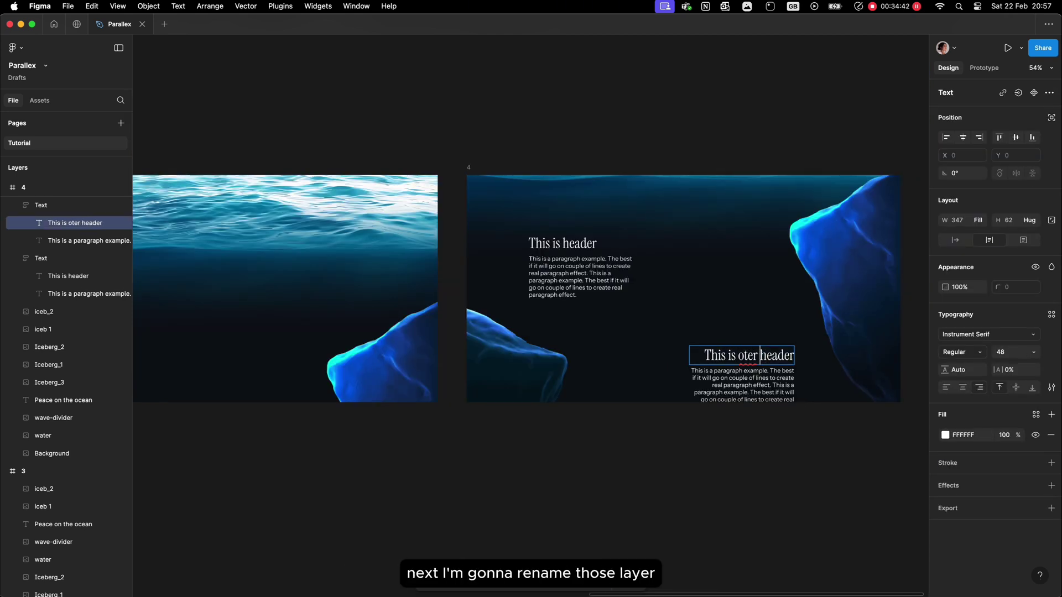
type("oth")
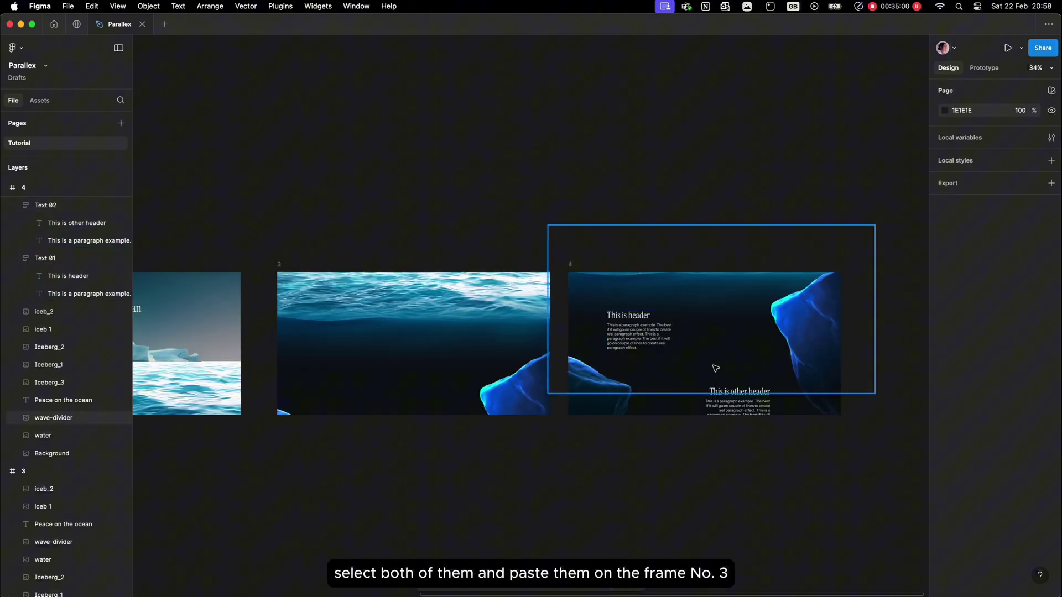
Paste the Text 01 and Text 02 groups into frame 3 and move them lower.
left_click(736, 407)
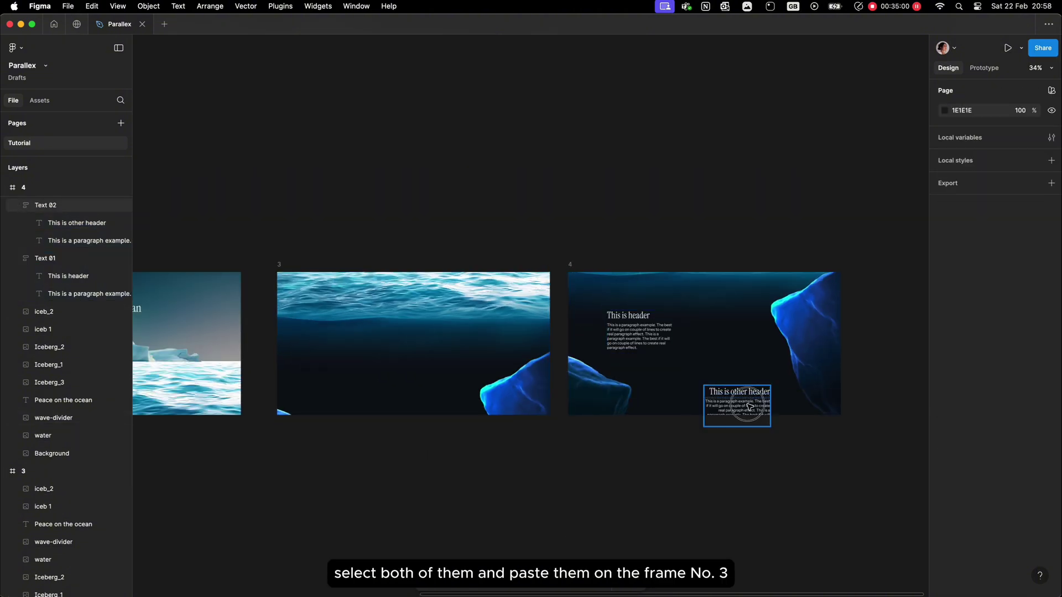
left_click(656, 341, "shift")
scroll(641, 335, "left", 3)
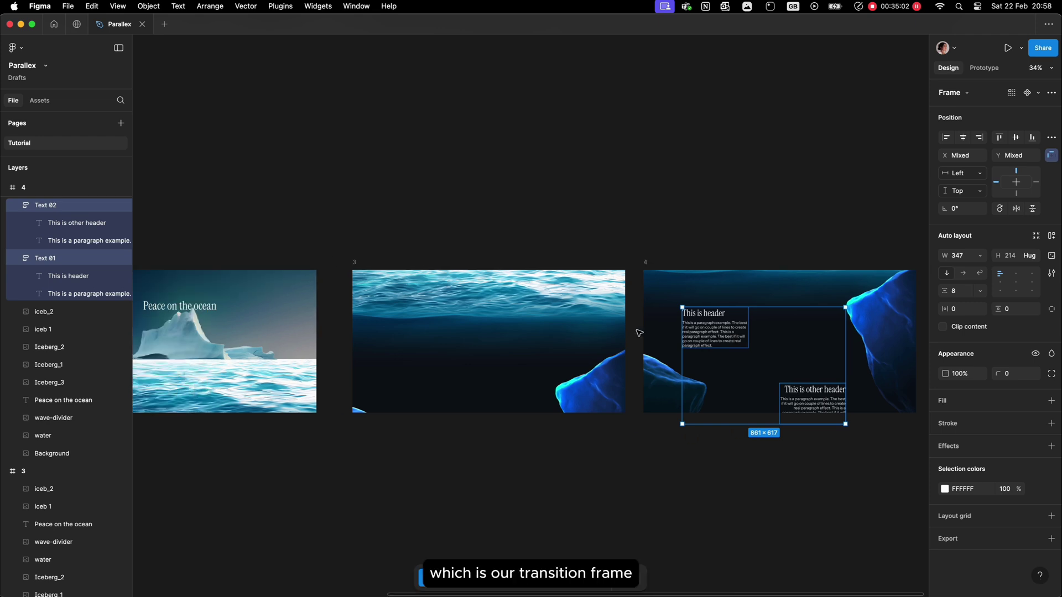
left_click(362, 265)
left_click(354, 264)
key("cmd+v")
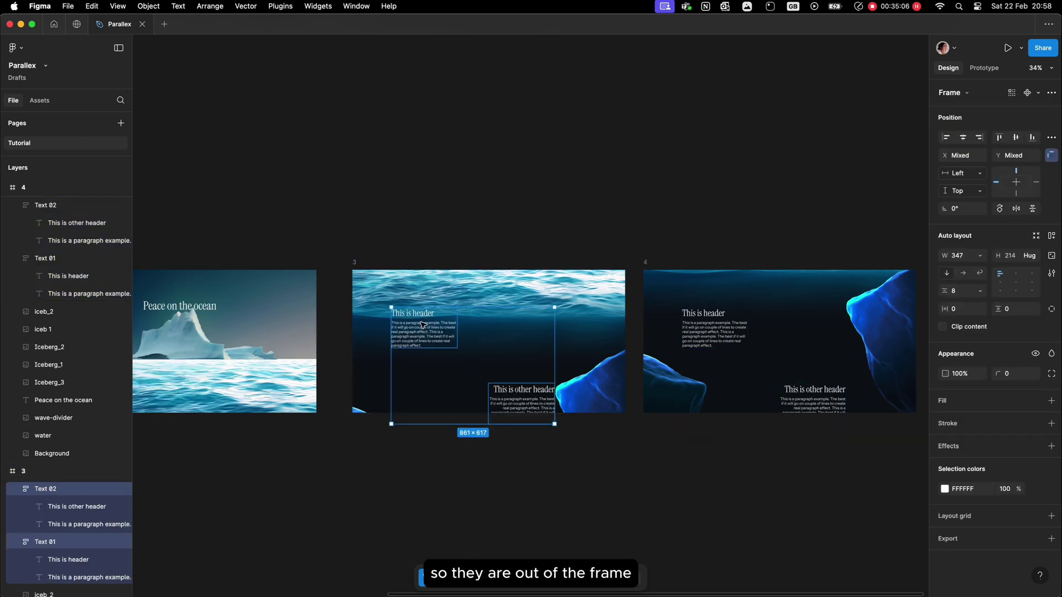
left_click_drag(426, 323, 429, 402)
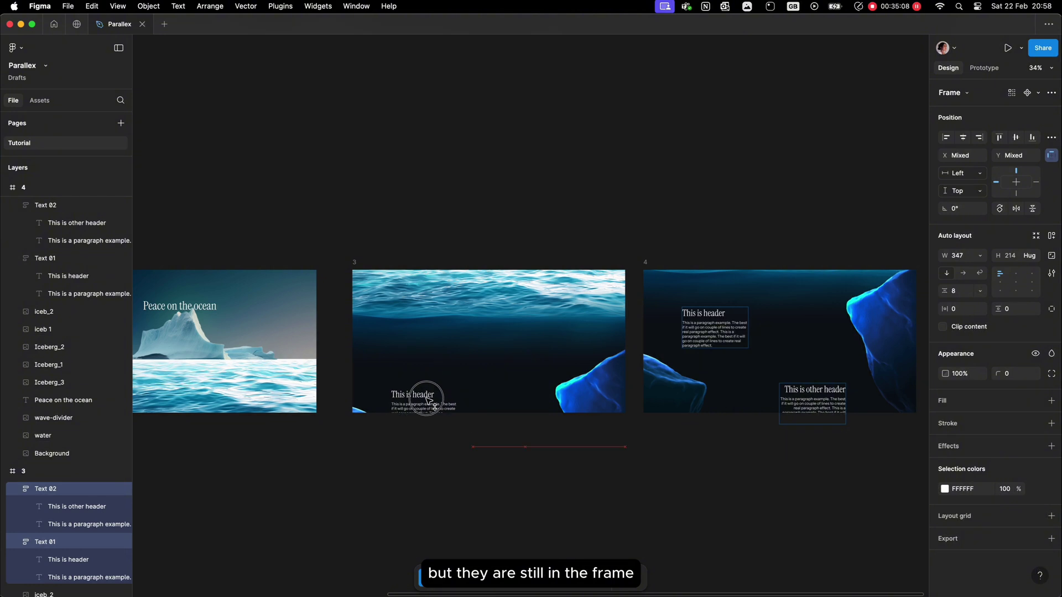
scroll(686, 200, "down", 2)
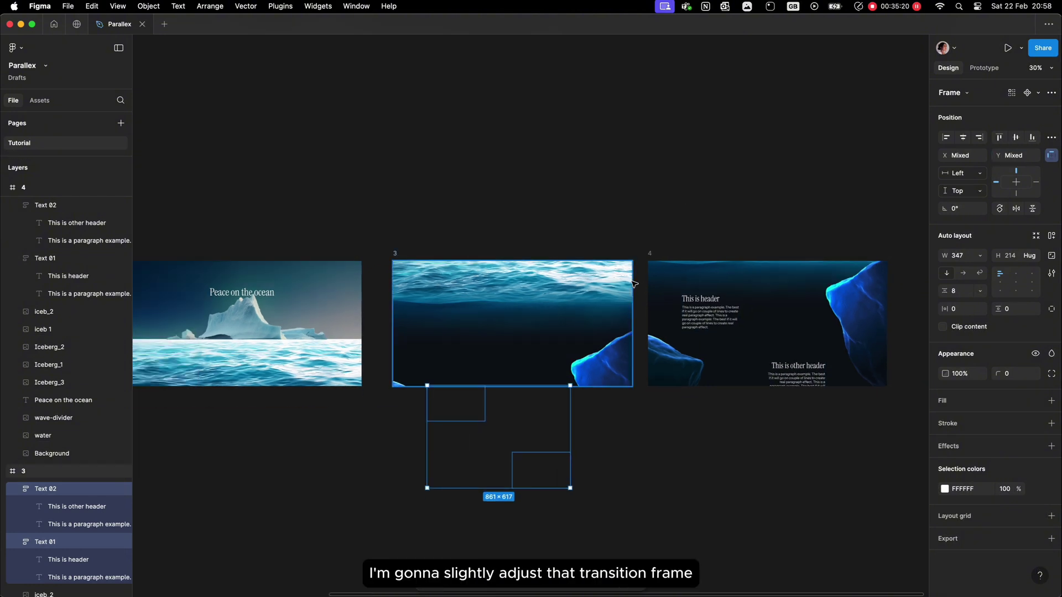
scroll(633, 283, "left", 2)
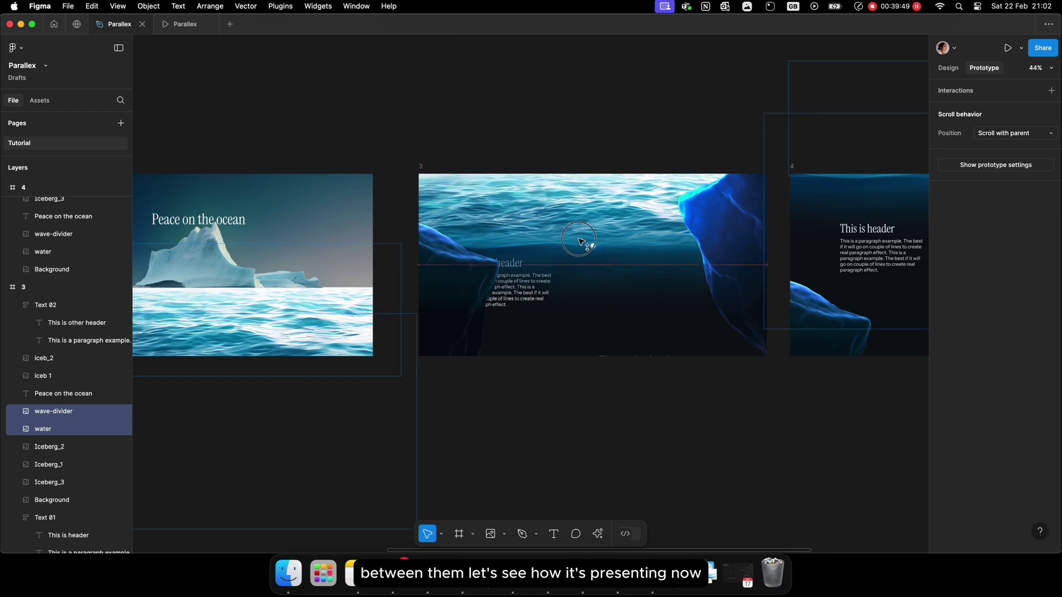
Present the prototype and click through the iceberg, underwater and header scenes.
key("alt+super+Return")
left_click(434, 371)
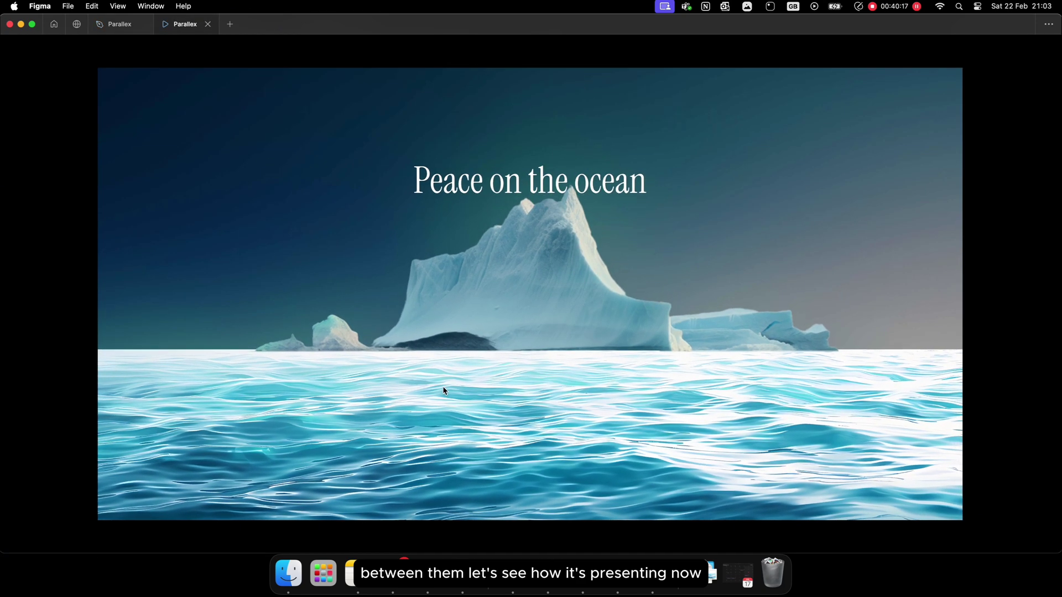
left_click(399, 258)
left_click(430, 367)
left_click(372, 211)
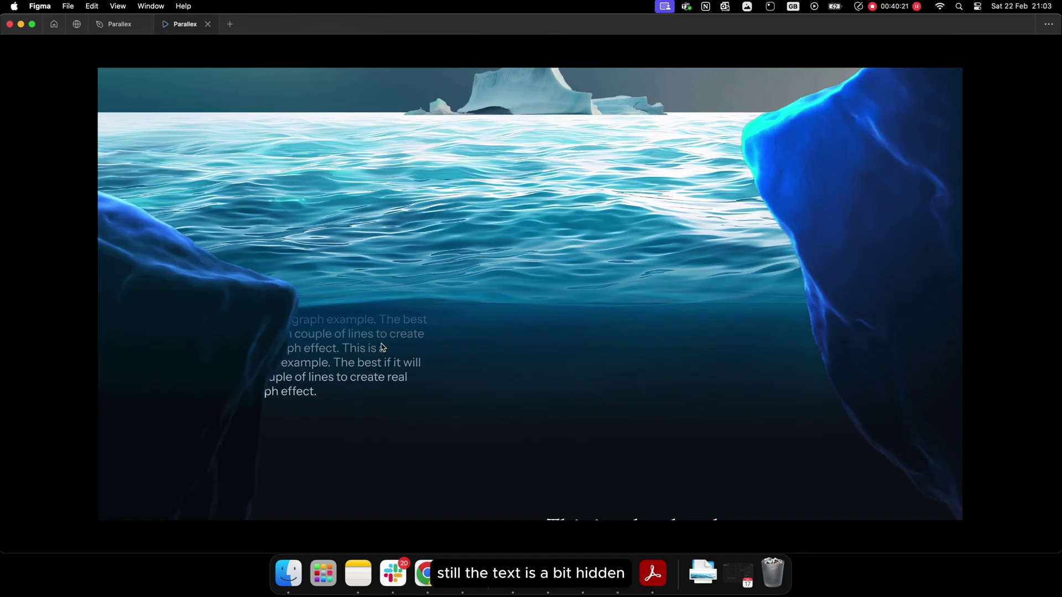
left_click(380, 359)
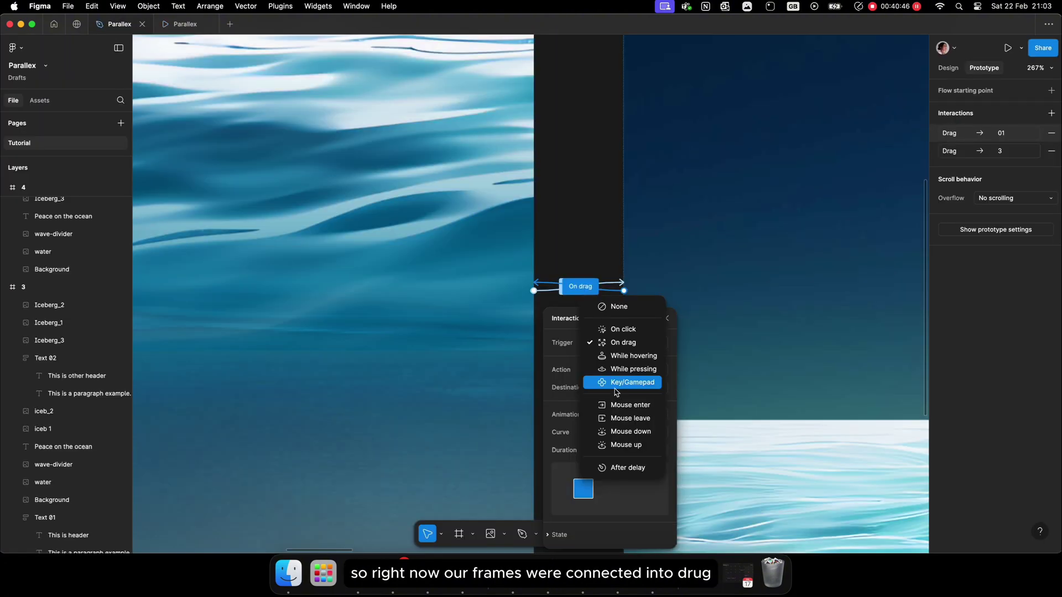
Change a connection's trigger to Key/Gamepad with the Up arrow going to frame 01.
left_click(615, 383)
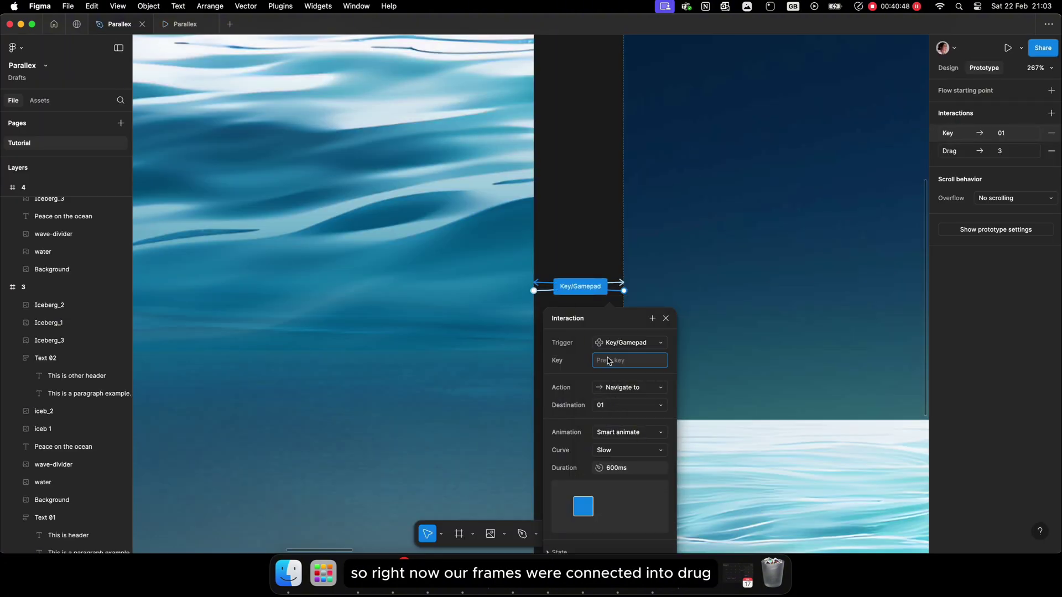
key("Up")
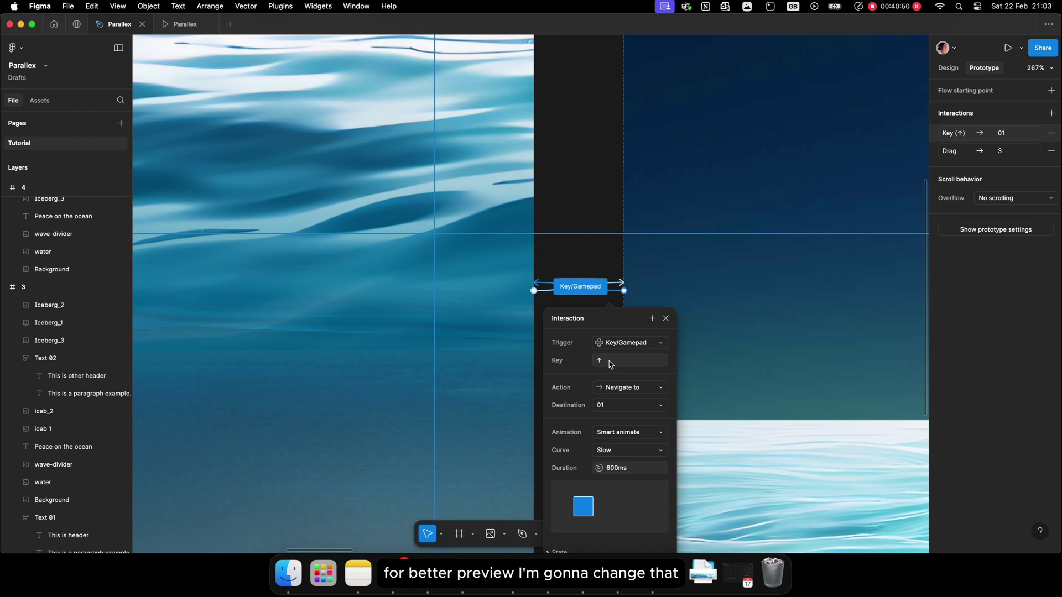
scroll(609, 366, "down", 5)
key("Escape")
scroll(792, 318, "right", 2)
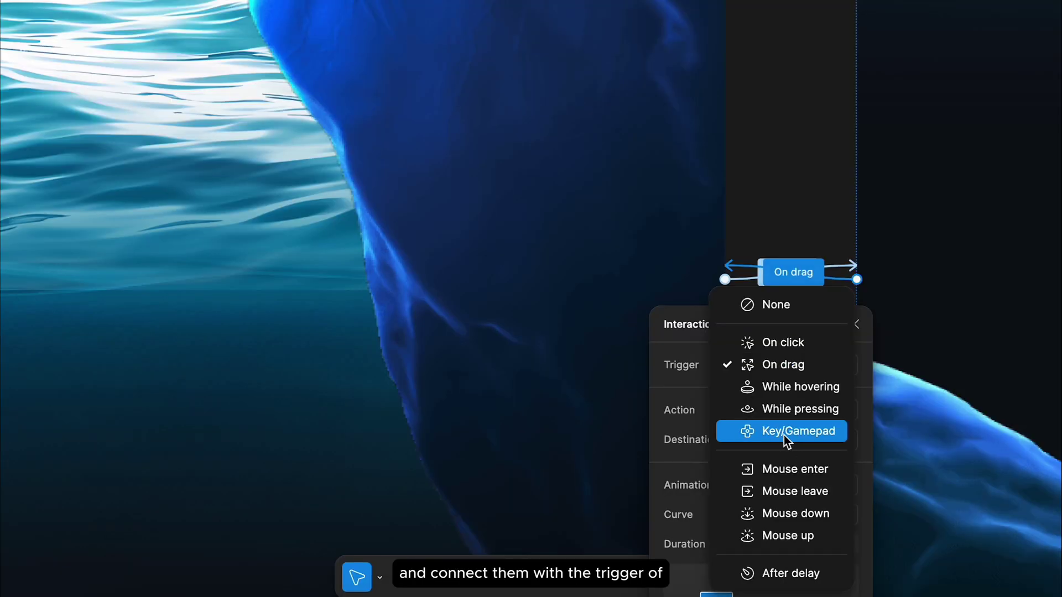
Set Down-to-frame-3 and Up-to-frame-4 key triggers, then test the arrows in preview.
left_click(785, 432)
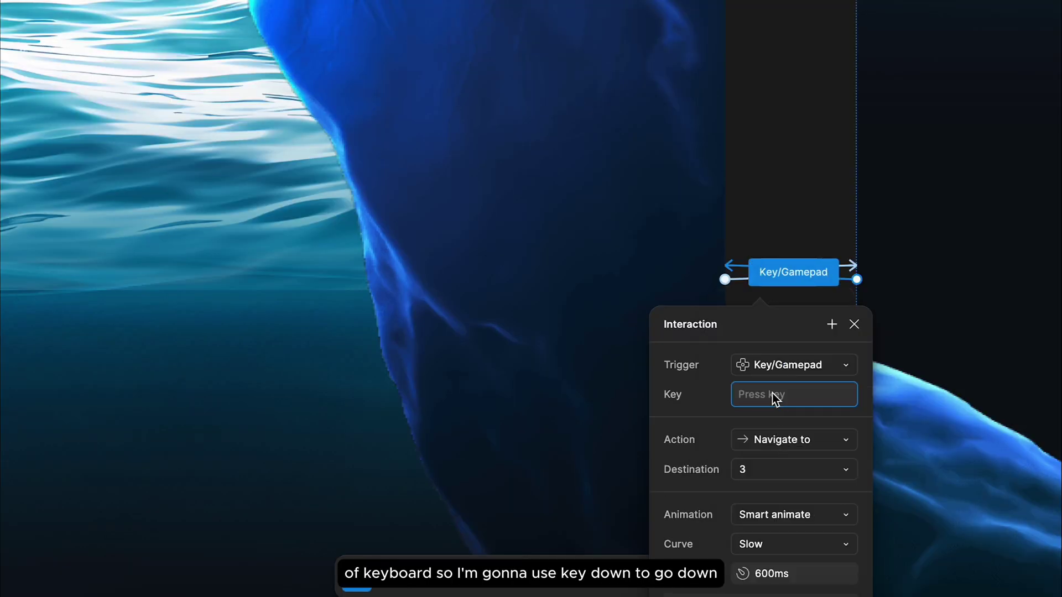
key("Down")
left_click(740, 281)
left_click(746, 369)
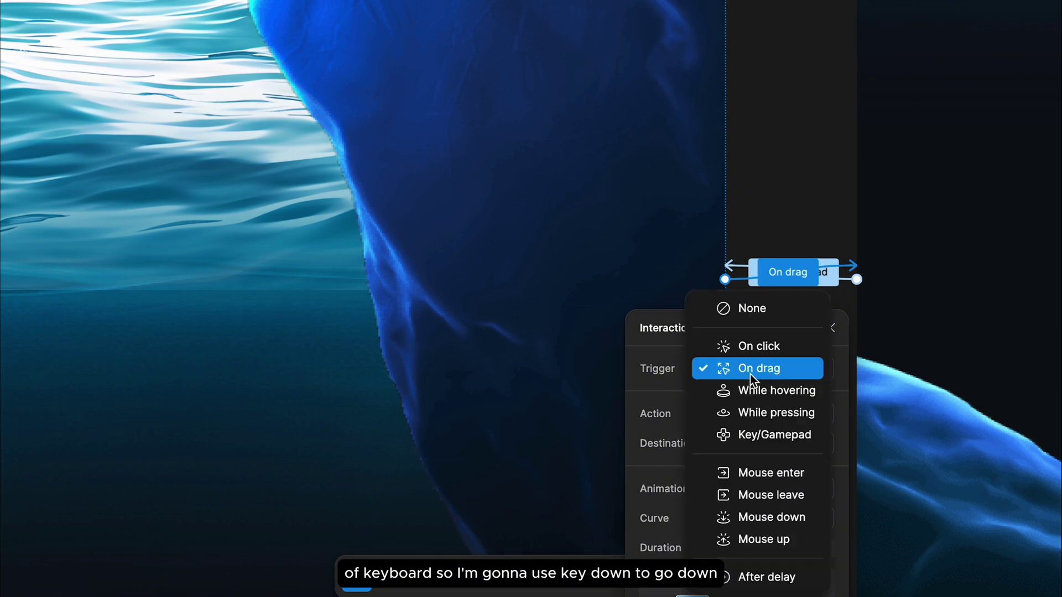
left_click(752, 434)
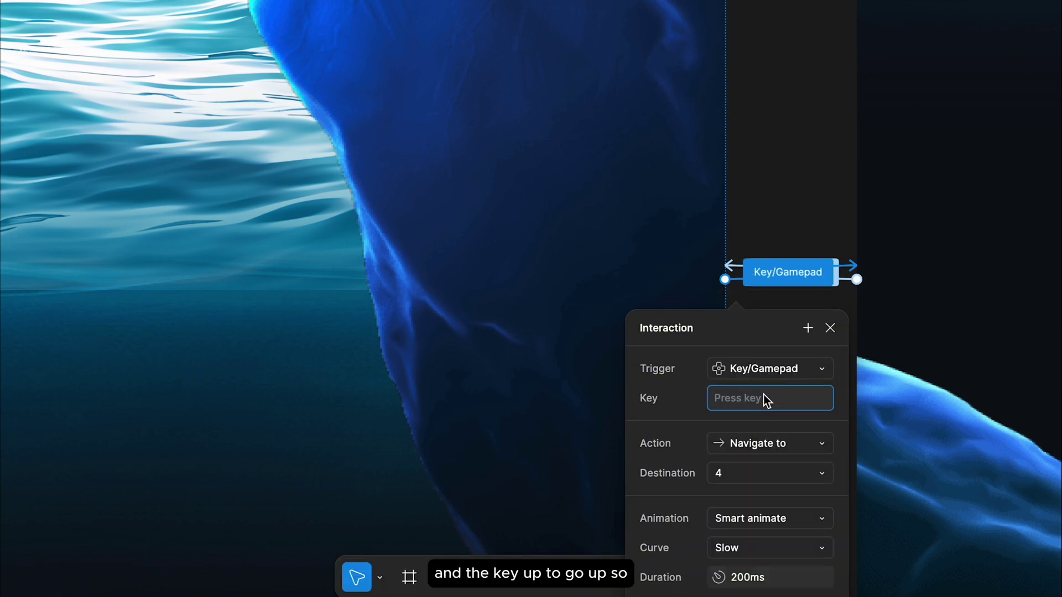
key("Up")
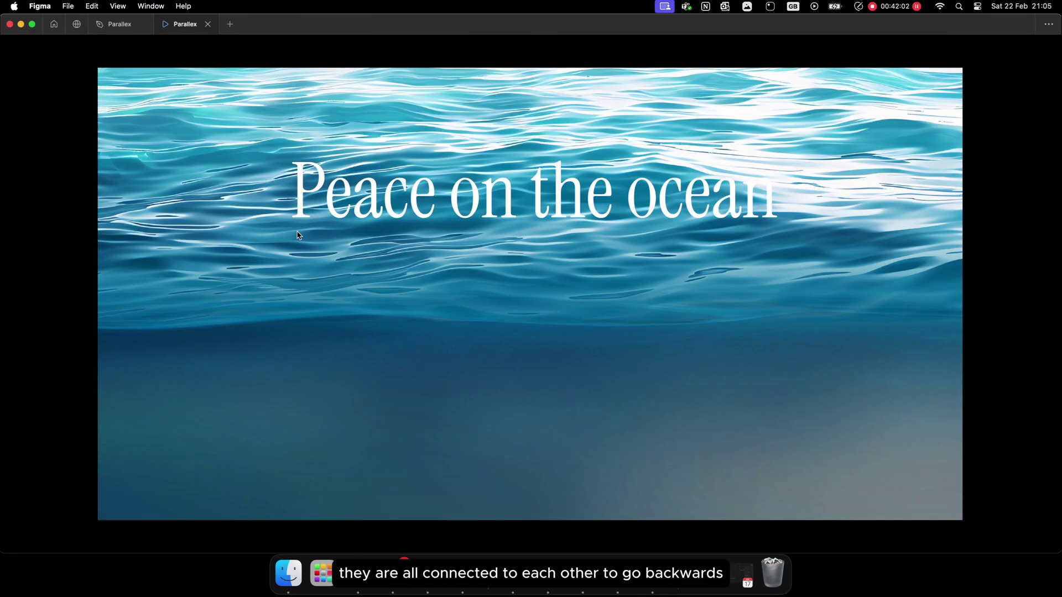
key("Down")
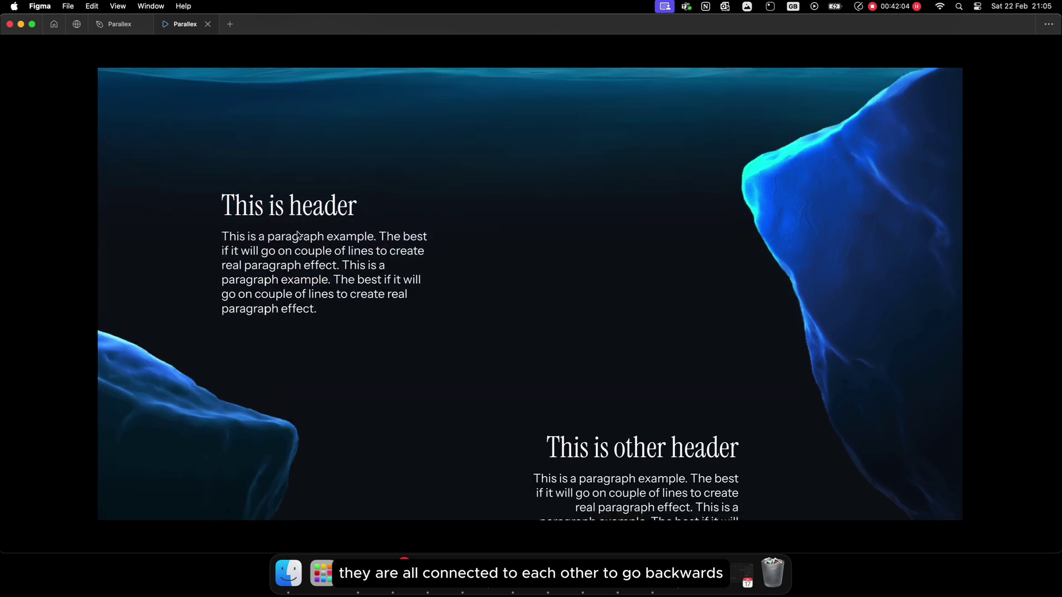
key("Up")
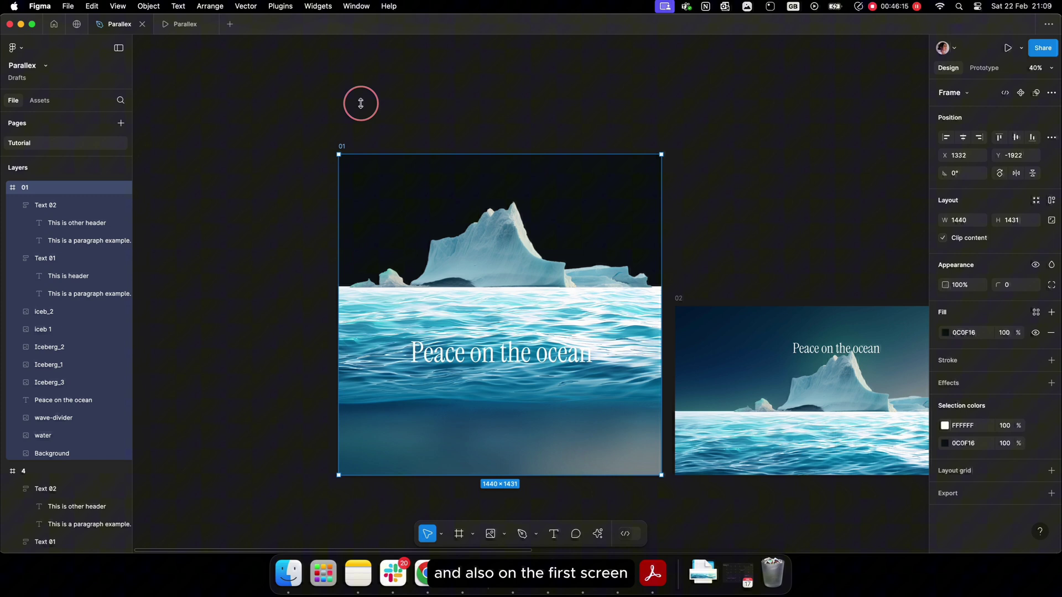
Shrink Iceberg_3 and resize Iceberg_2 to 2292×1290 in frame 01, repositioning them.
left_click(356, 102)
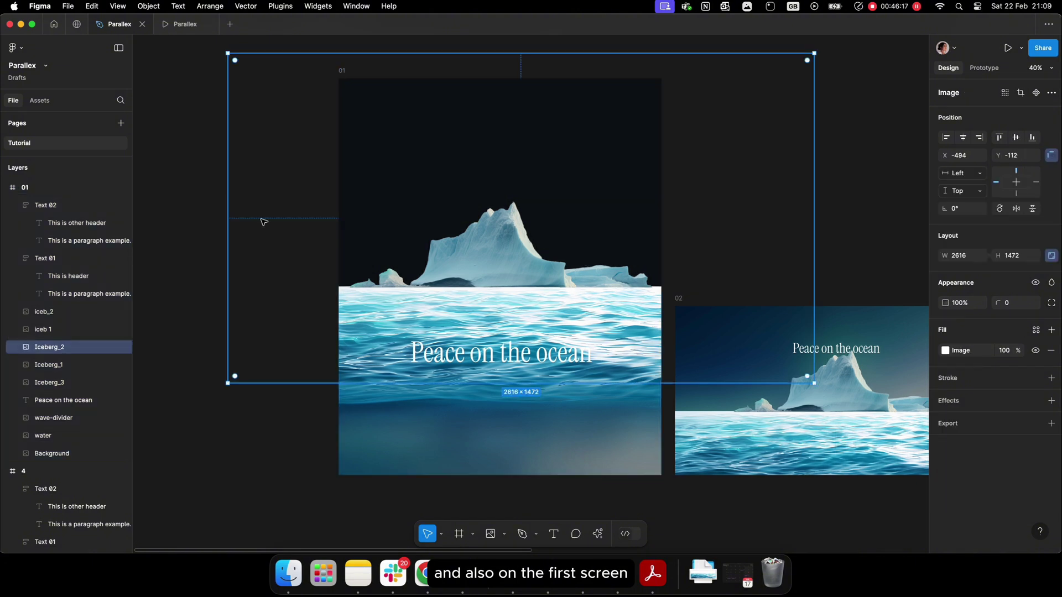
left_click(54, 384)
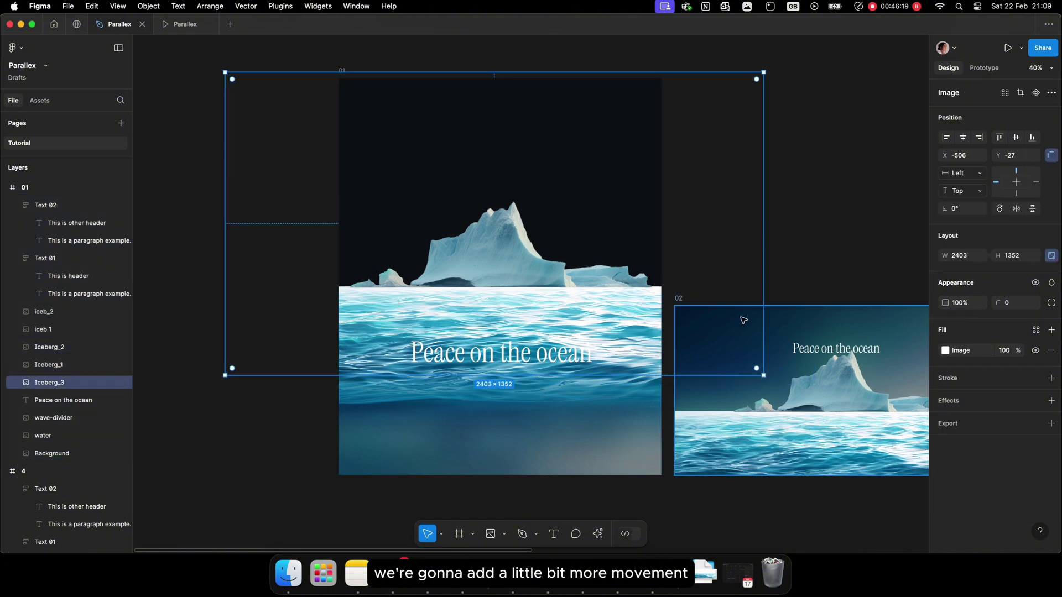
left_click_drag(764, 319, 666, 312)
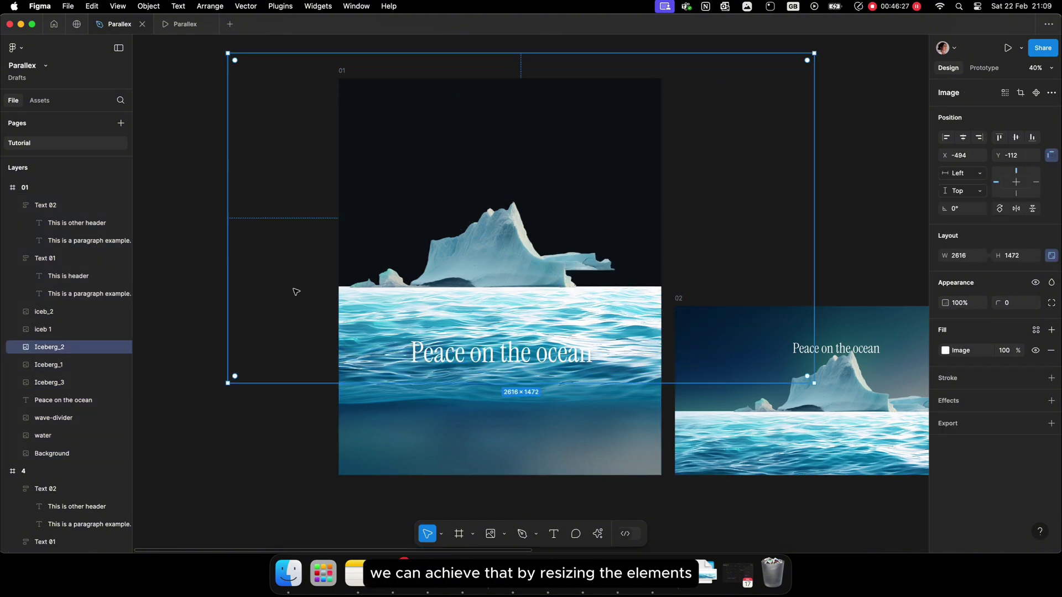
left_click_drag(421, 383, 420, 345)
left_click_drag(395, 263, 397, 270)
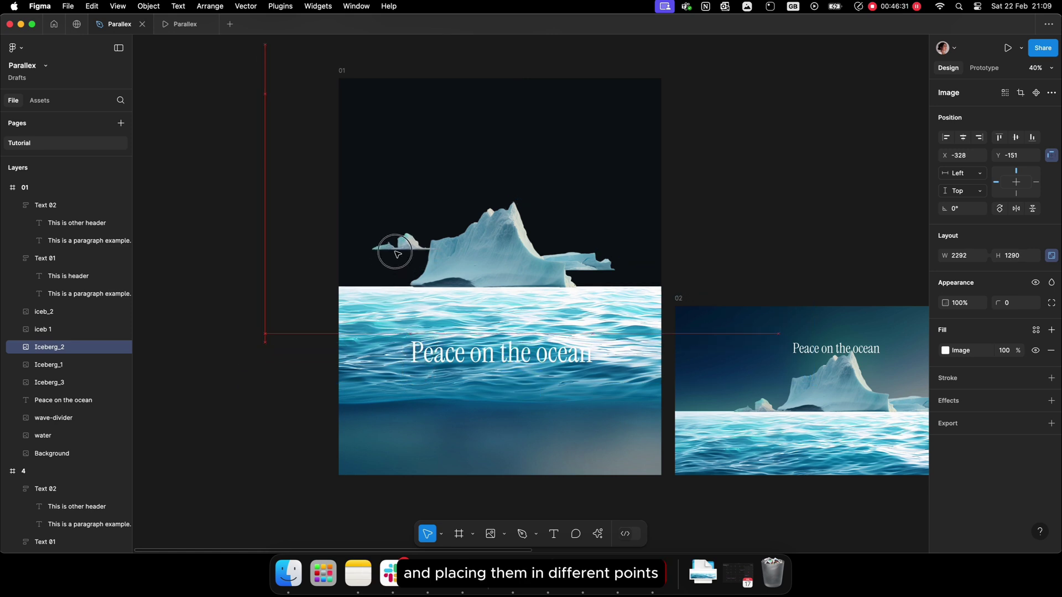
scroll(397, 255, "down", 2)
Shorten frame 01 from its top edge to 1440×754.
left_click(239, 137)
left_click(349, 90)
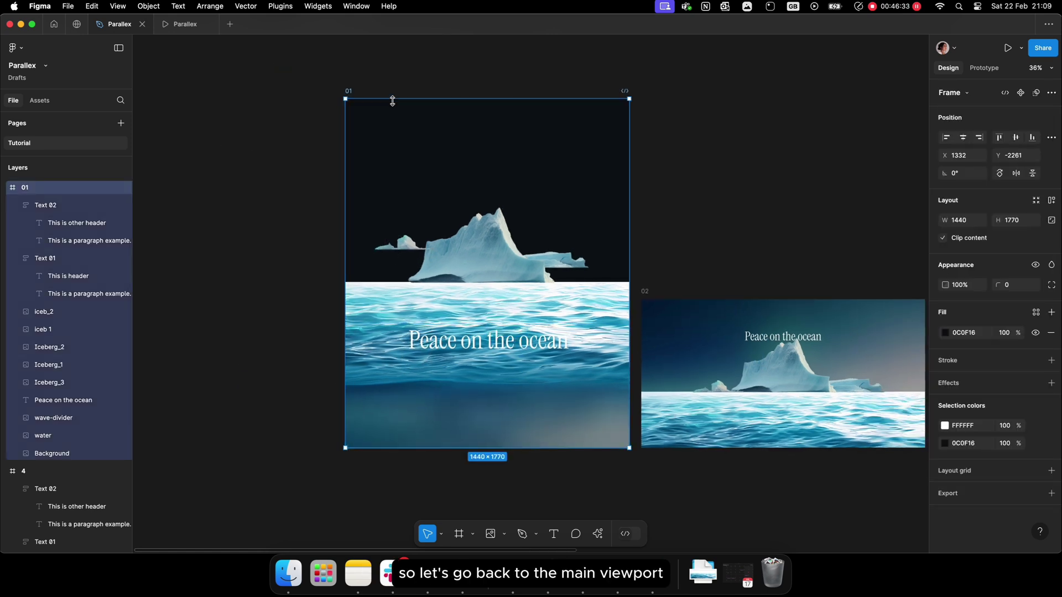
left_click_drag(393, 101, 435, 300)
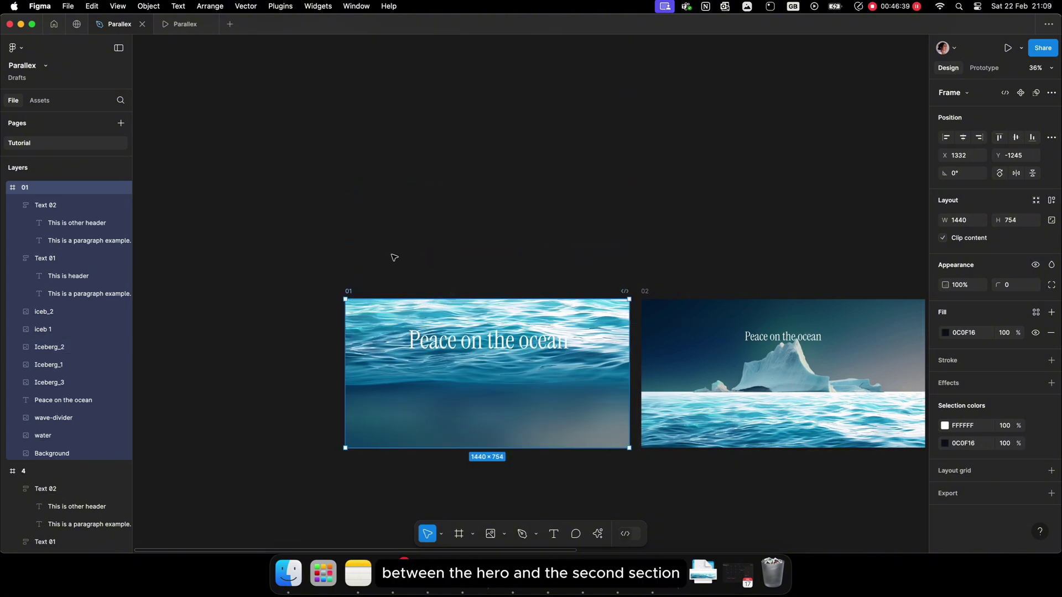
Centre frame 3's Text 01 group horizontally.
left_click(244, 91)
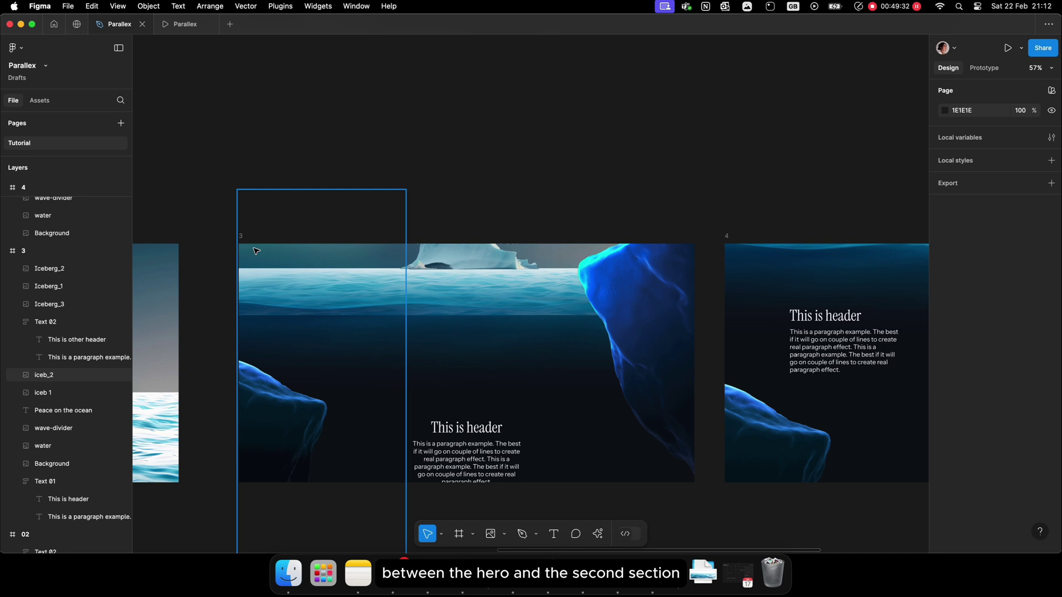
left_click(33, 250)
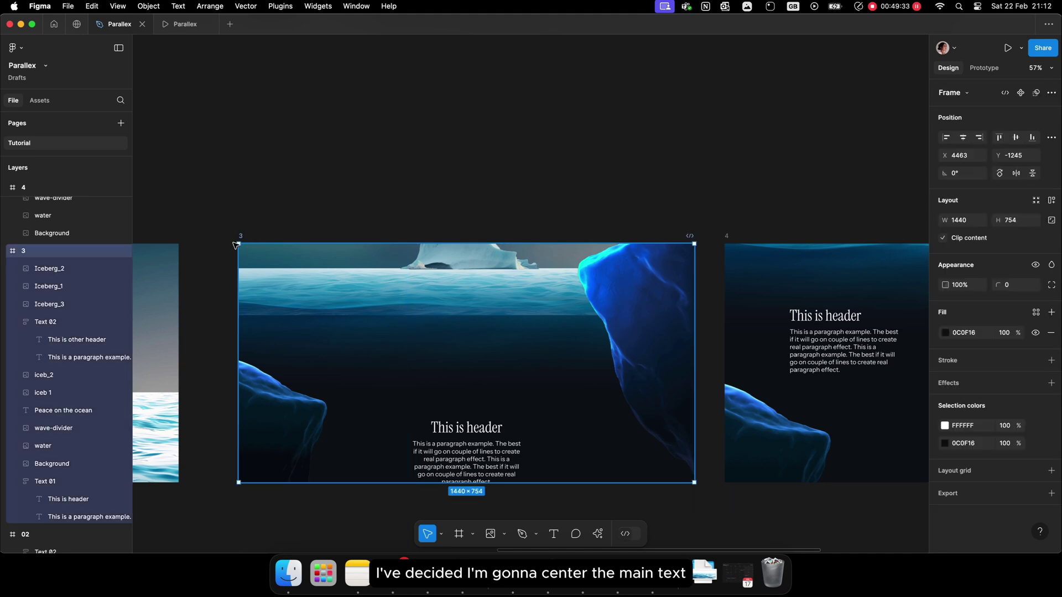
left_click(44, 481)
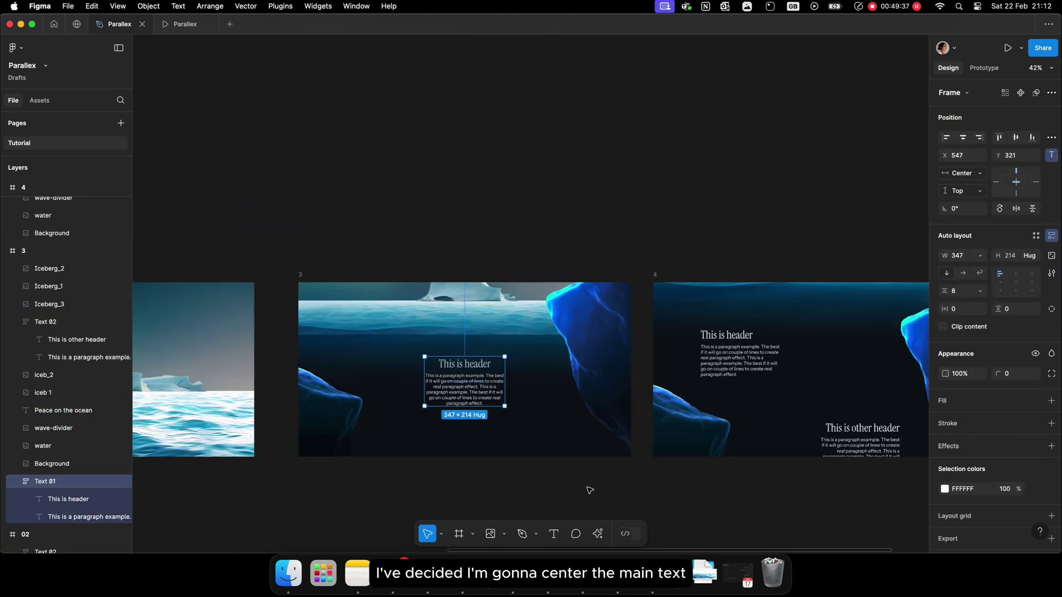
left_click(589, 490)
Return to the design file and select the 'This is other header header' block in frame 4.
scroll(590, 490, "right", 2)
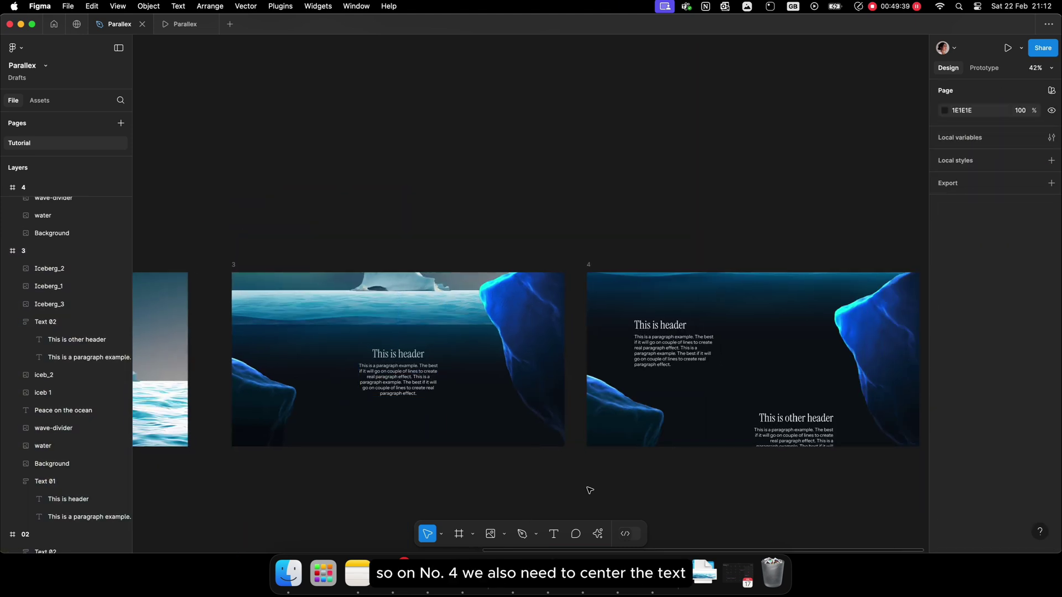
scroll(589, 490, "right", 2)
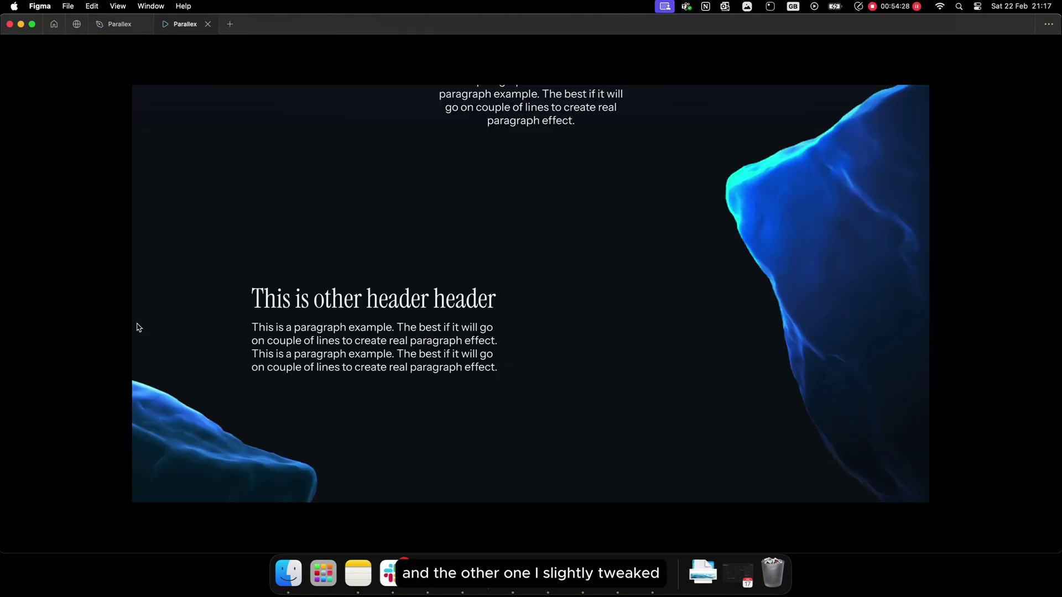
left_click(116, 24)
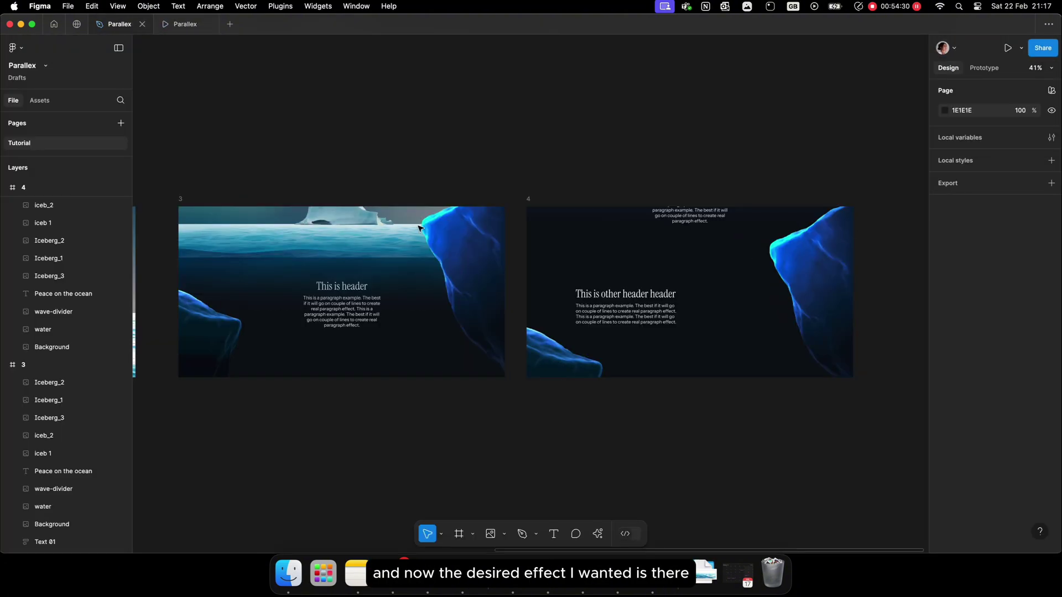
left_click(658, 313)
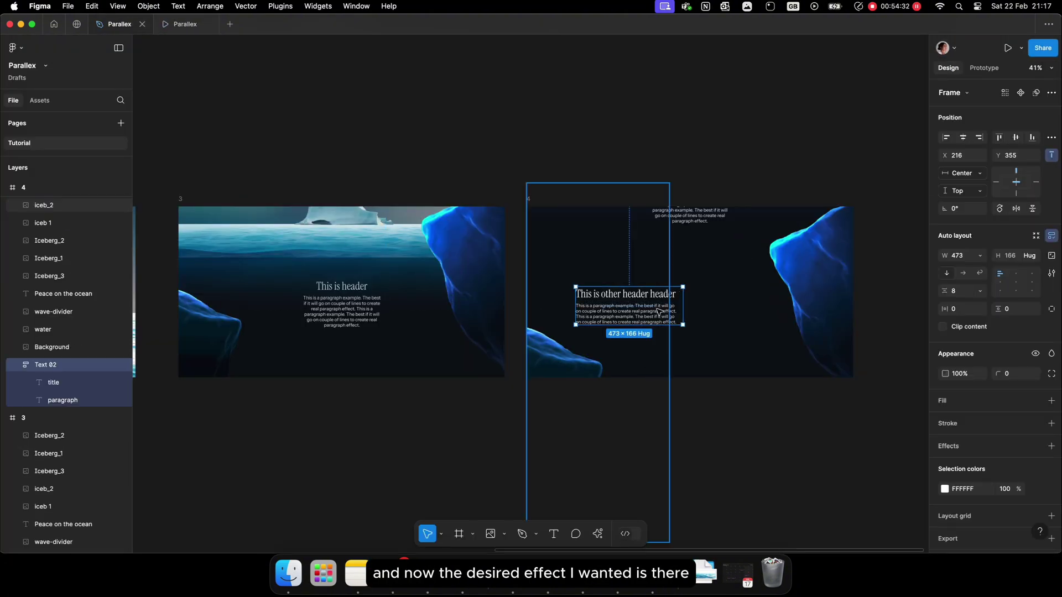